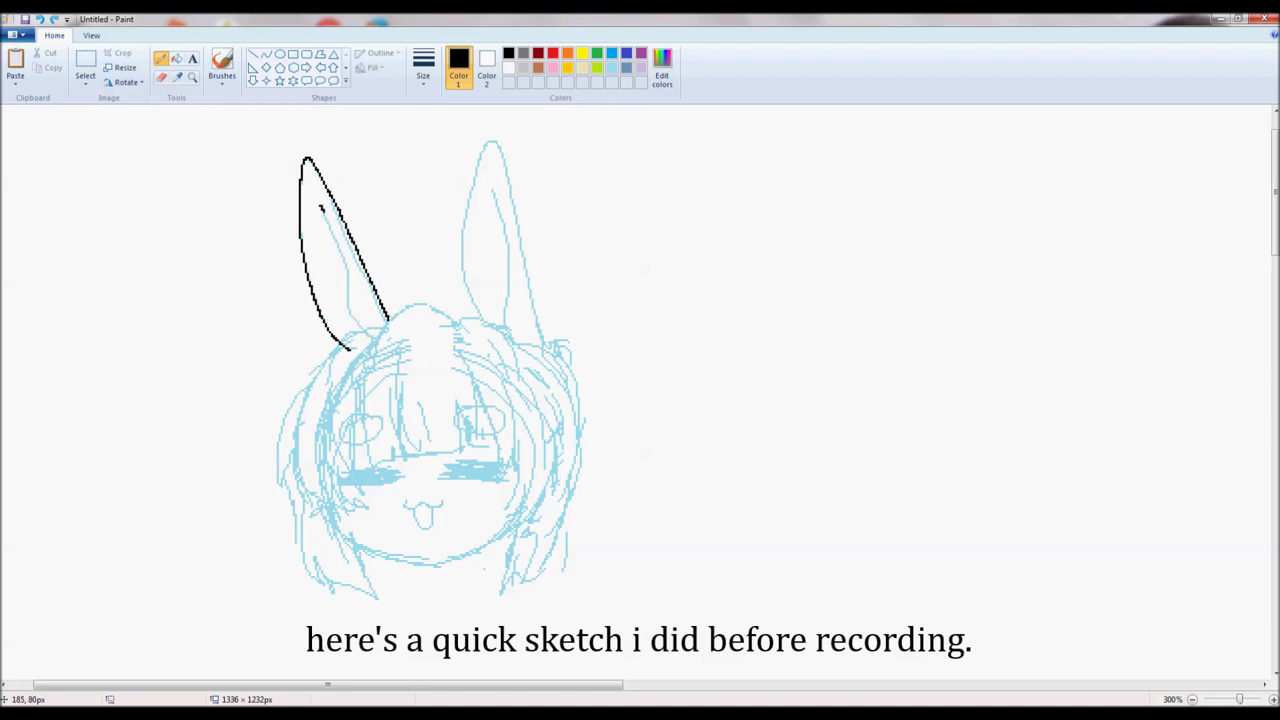
Ink the left ear's inner line and the left edge of the fringe in black over the sketch, undoing stray strokes
key("ctrl+z")
key("ctrl+z")
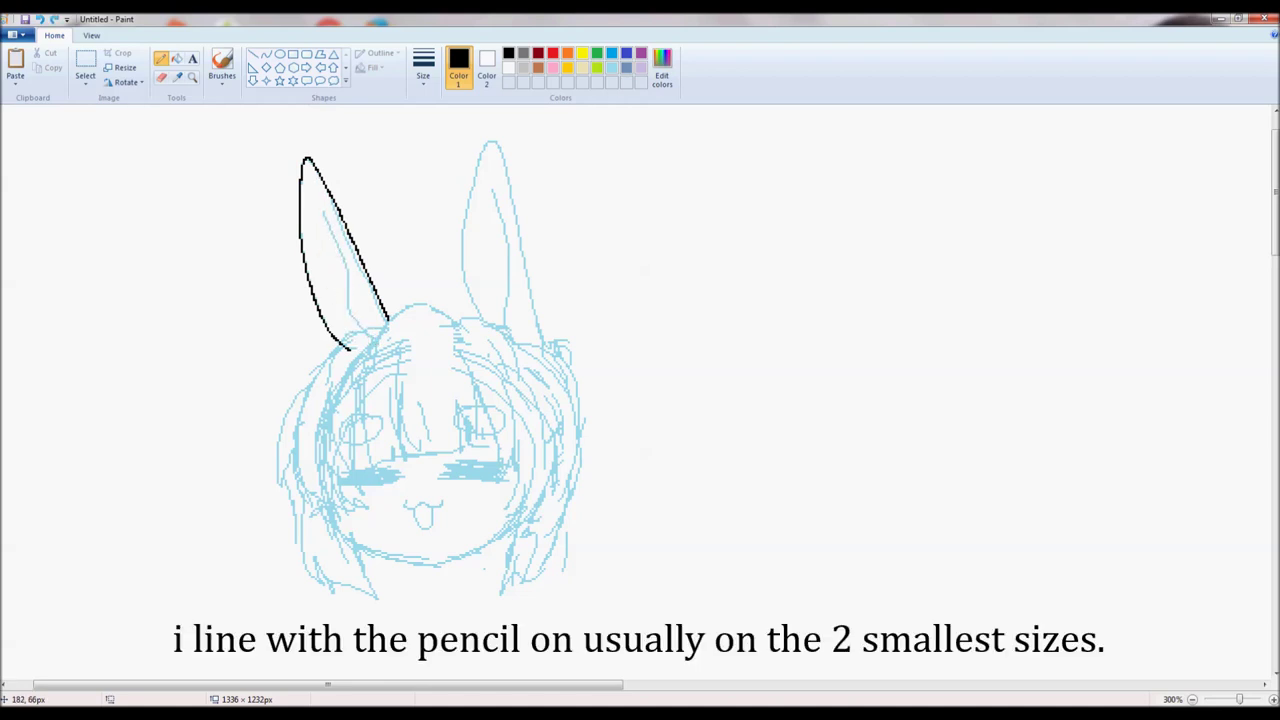
mouse_move(453, 320)
left_mouse_down()
mouse_move(384, 323)
mouse_move(356, 422)
left_mouse_up()
key("ctrl+z")
left_click_drag(388, 318, 368, 460)
key("ctrl+z")
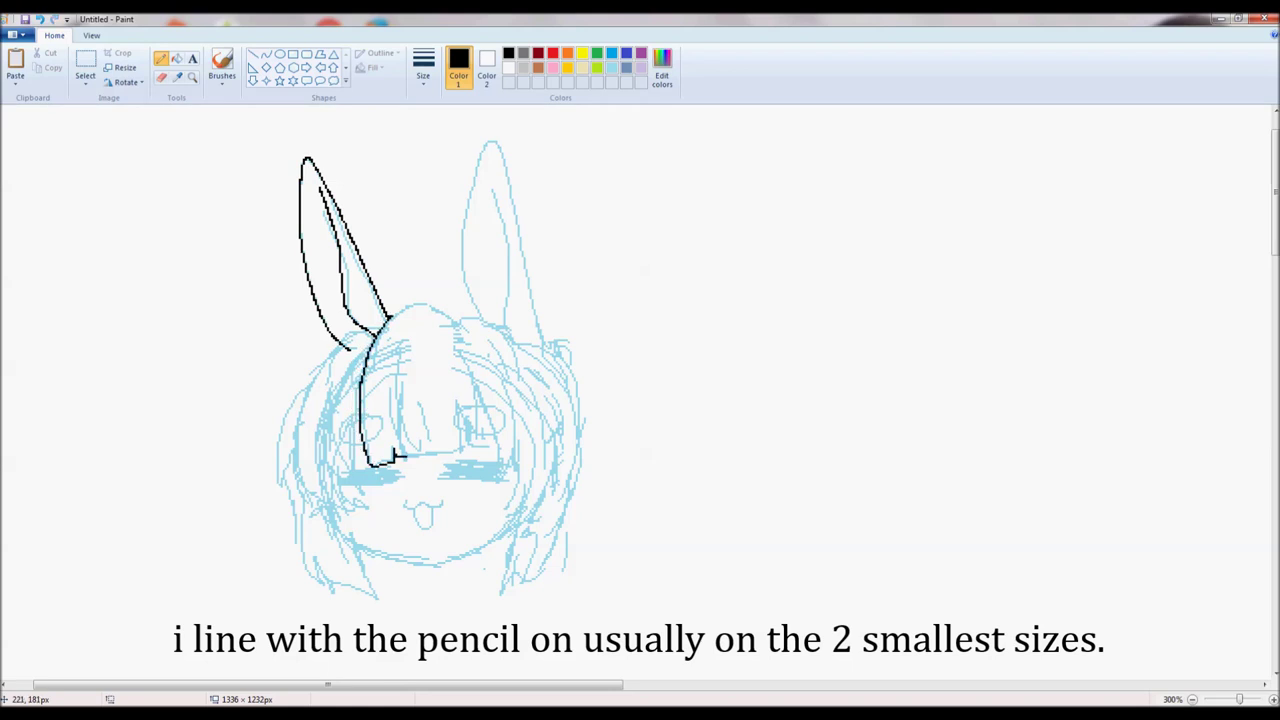
Ink the top of the head, the rest of the fringe and the inner right hair strand in black
left_click_drag(398, 313, 461, 328)
left_click_drag(460, 342, 493, 444)
left_click_drag(486, 408, 497, 484)
left_click_drag(516, 434, 492, 489)
mouse_move(487, 346)
left_mouse_down()
mouse_move(513, 409)
mouse_move(490, 517)
left_mouse_up()
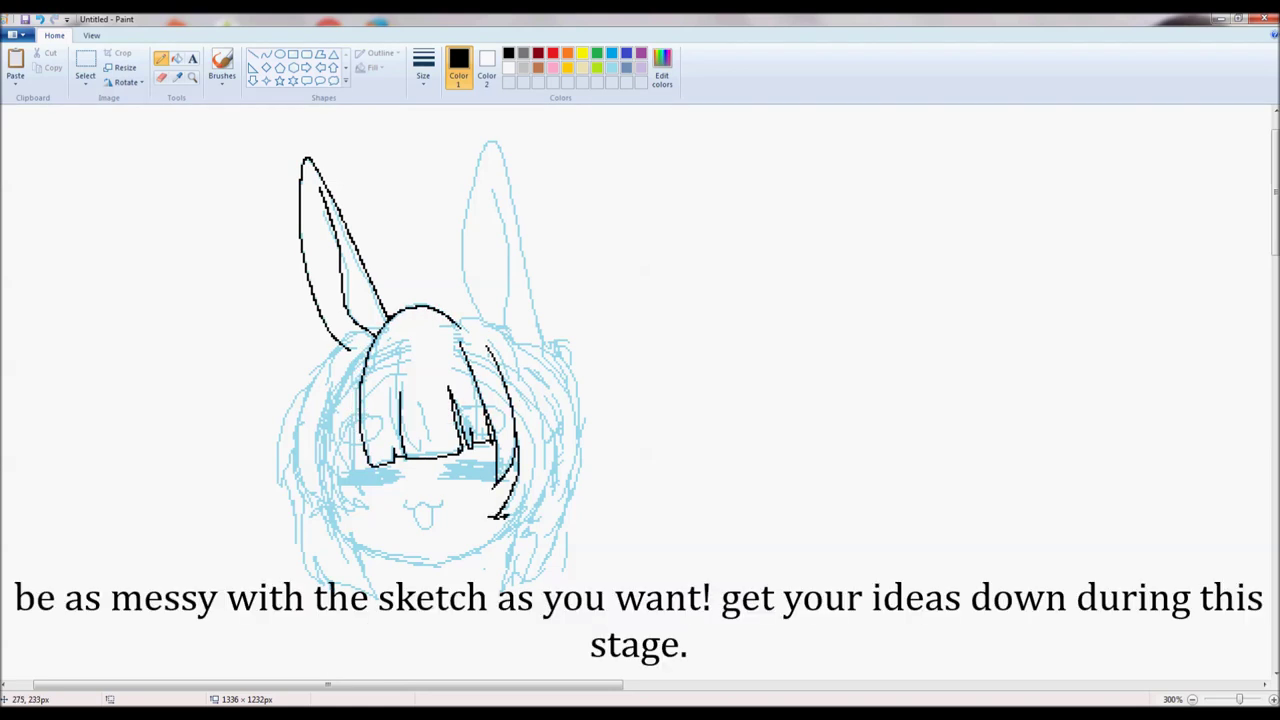
Ink the right side lock and the outer right hair outline down to its pointed lower end
left_click_drag(522, 360, 512, 524)
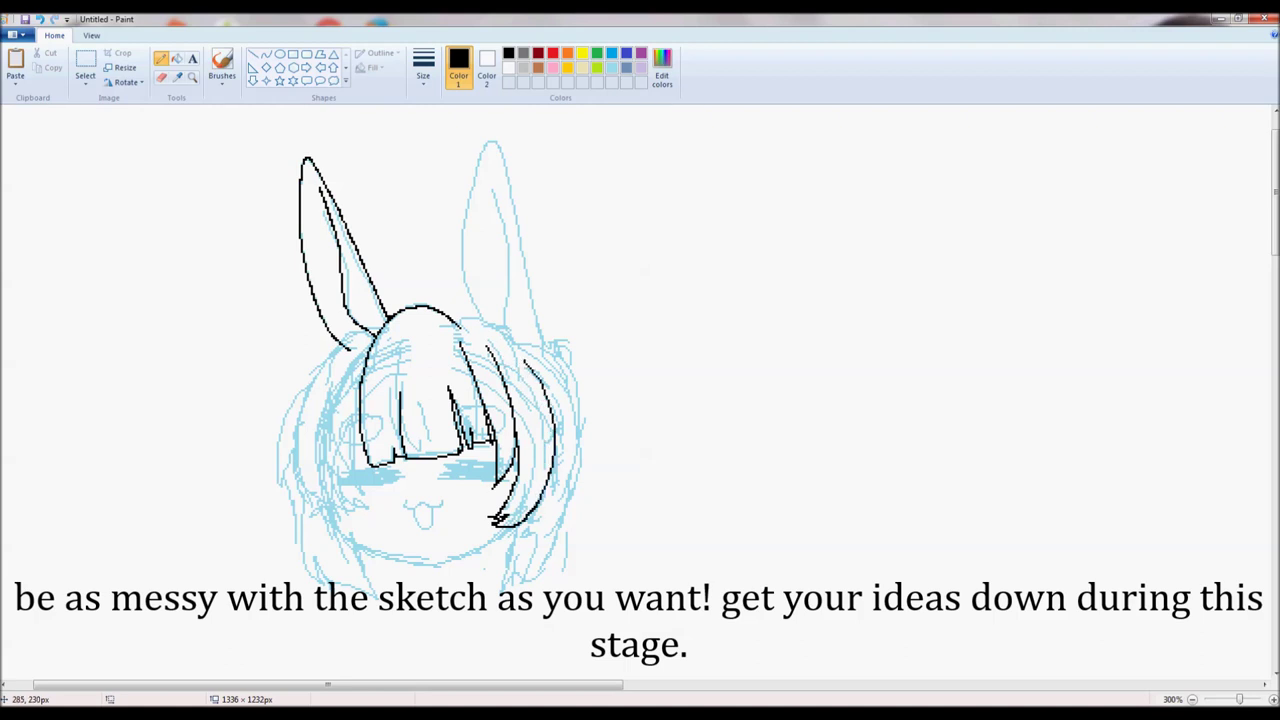
left_click_drag(462, 318, 572, 384)
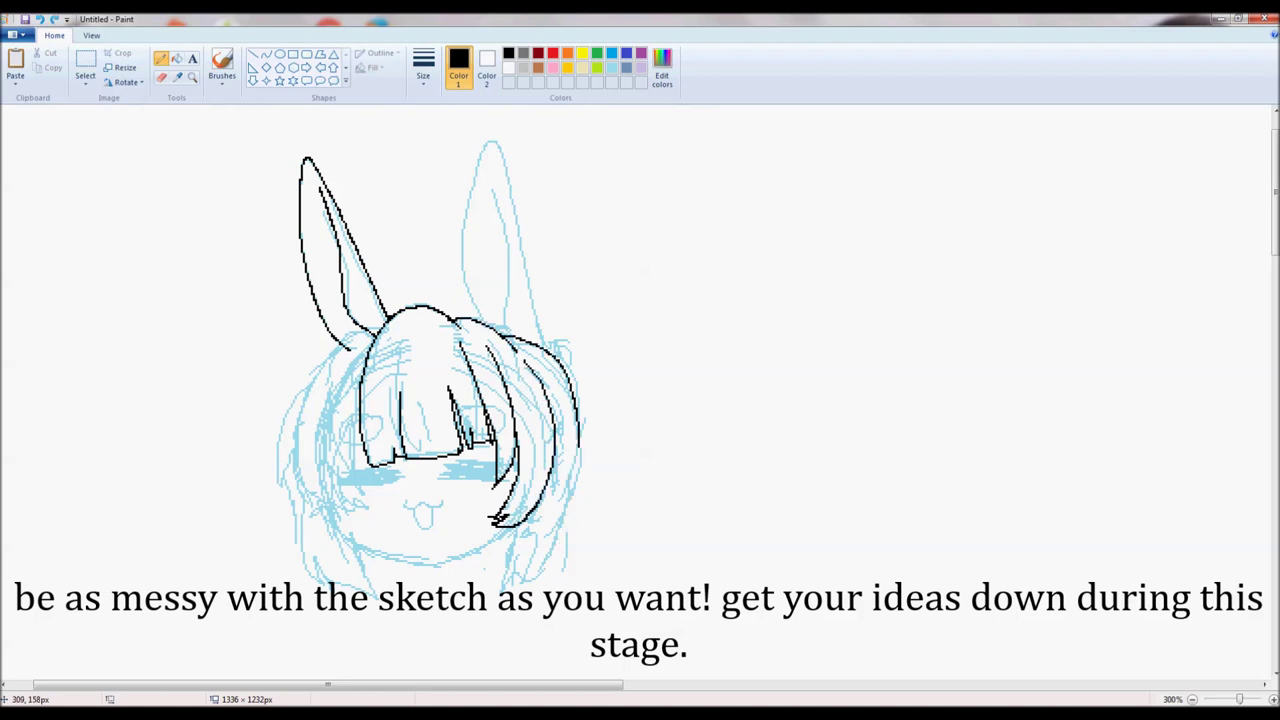
mouse_move(512, 530)
left_mouse_down()
mouse_move(511, 565)
mouse_move(546, 574)
left_mouse_up()
left_click_drag(576, 452, 550, 572)
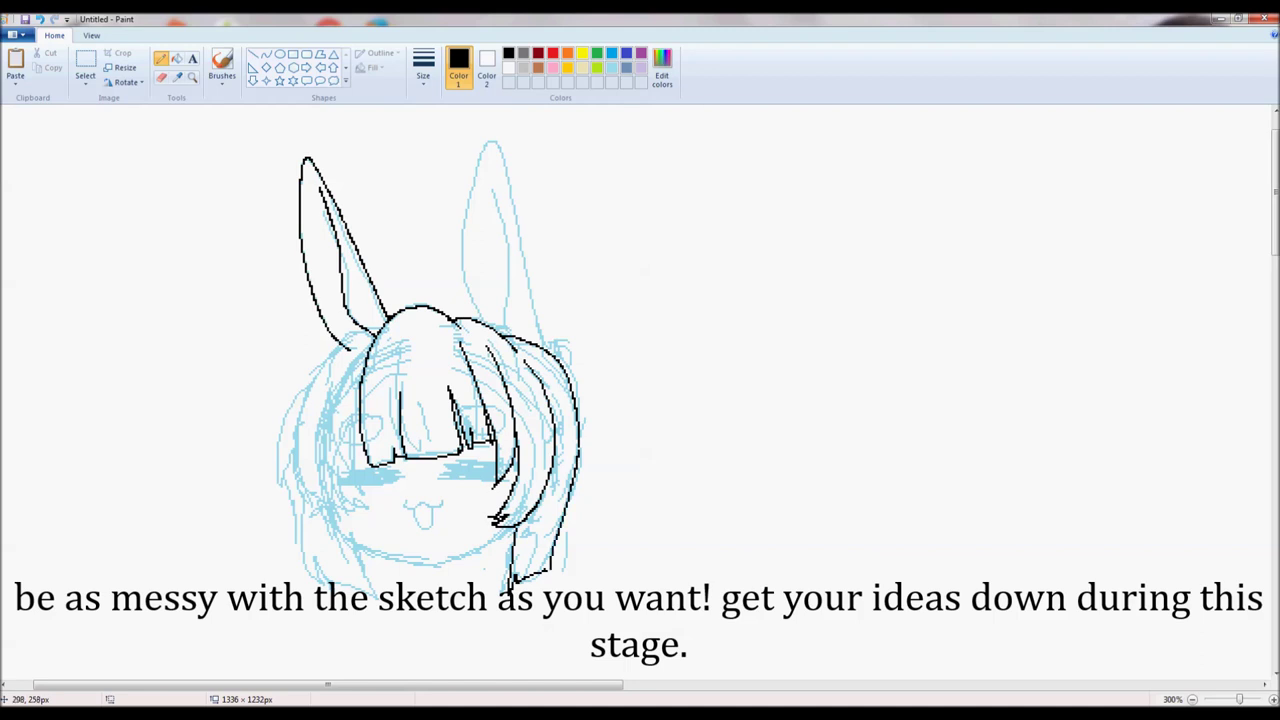
Ink the inner left hair lock beside the face with its pointed tips, undoing and redrawing strokes that miss the sketch
mouse_move(384, 326)
left_mouse_down()
mouse_move(296, 482)
mouse_move(356, 508)
left_mouse_up()
left_click_drag(362, 372, 378, 505)
key("ctrl+z")
key("ctrl+z")
key("ctrl+z")
key("ctrl+z")
left_click_drag(360, 382, 378, 505)
left_click_drag(352, 500, 380, 522)
Ink the outer left hair outline and the lower left lock, undoing and redrawing unsatisfactory strokes
mouse_move(376, 328)
left_mouse_down()
mouse_move(304, 404)
mouse_move(340, 530)
left_mouse_up()
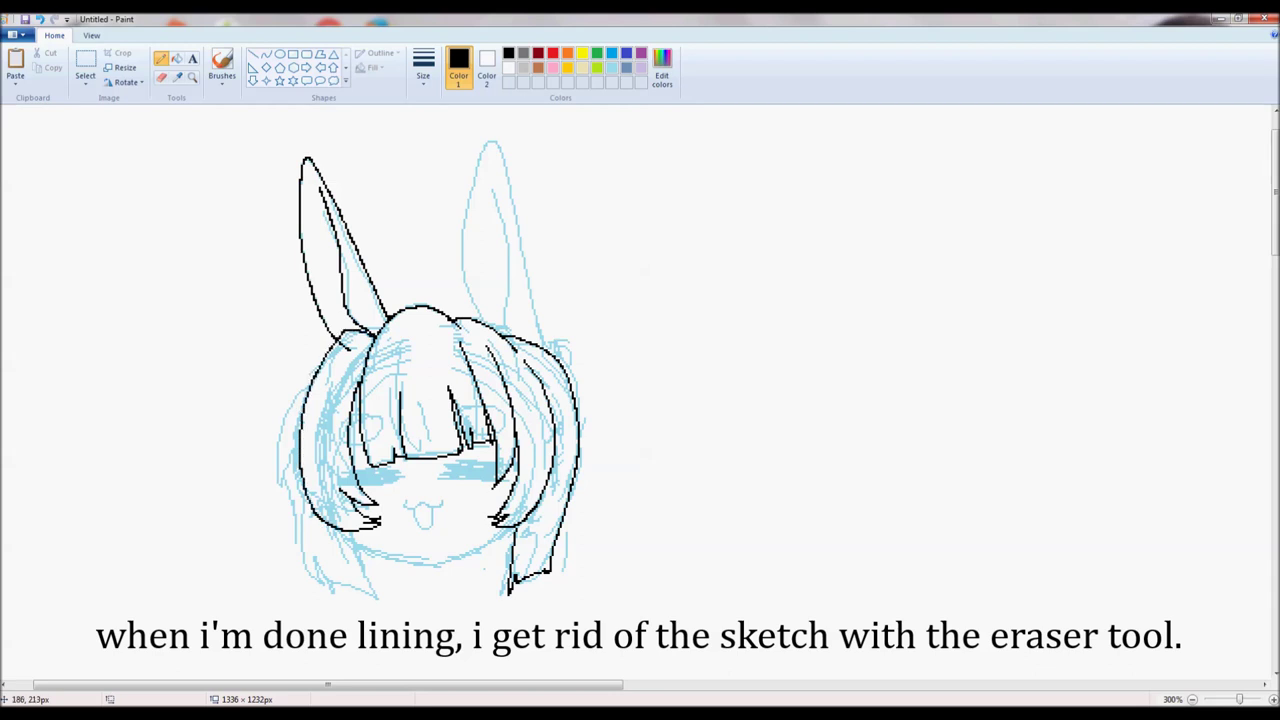
key("ctrl+z")
left_click_drag(374, 336, 287, 486)
mouse_move(287, 486)
left_mouse_down()
mouse_move(301, 450)
mouse_move(340, 530)
mouse_move(313, 583)
left_mouse_up()
left_click_drag(348, 533, 380, 598)
key("ctrl+z")
key("ctrl+z")
key("ctrl+z")
left_click_drag(303, 480, 316, 578)
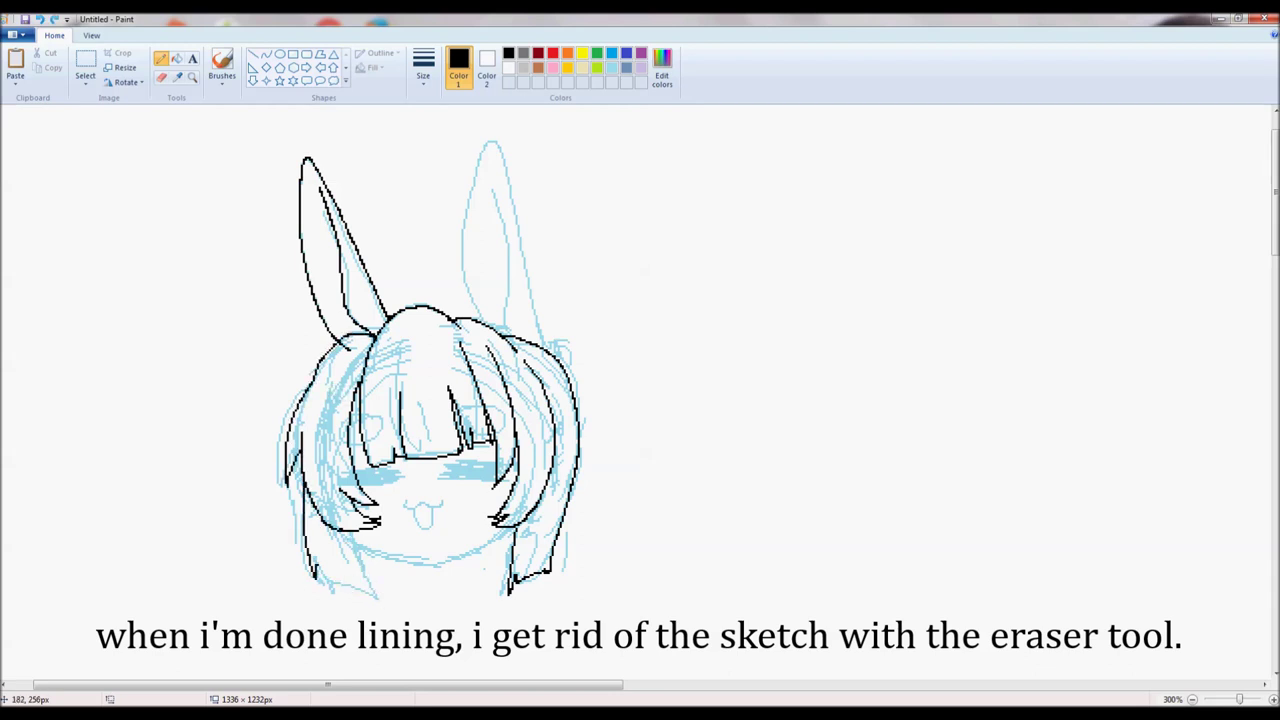
Erase and redraw the inner edge of the lower right hair lock, and ink the jawline between the two lower locks
left_click(161, 78)
left_click_drag(515, 541, 506, 603)
left_click(161, 58)
mouse_move(503, 529)
left_mouse_down()
mouse_move(503, 582)
mouse_move(533, 575)
mouse_move(526, 565)
mouse_move(503, 592)
left_mouse_up()
key("ctrl+z")
key("ctrl+z")
key("ctrl+z")
key("ctrl+z")
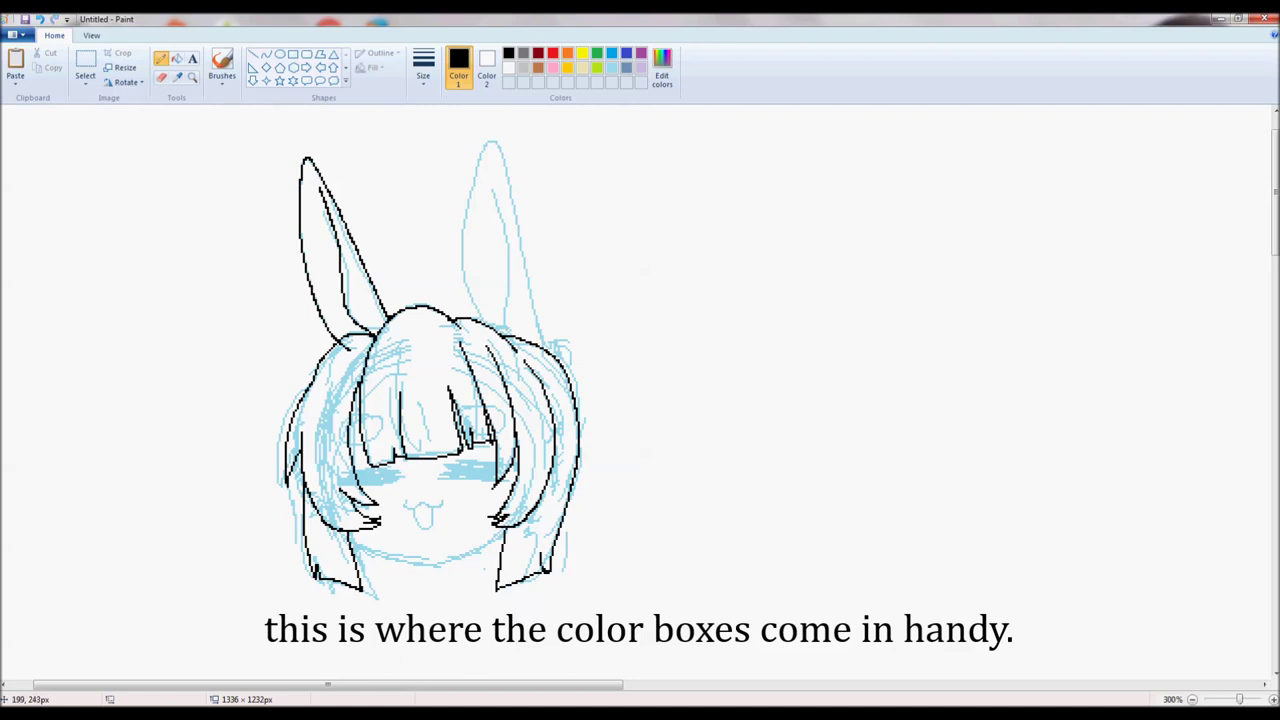
key("ctrl+z")
left_click_drag(415, 571, 500, 546)
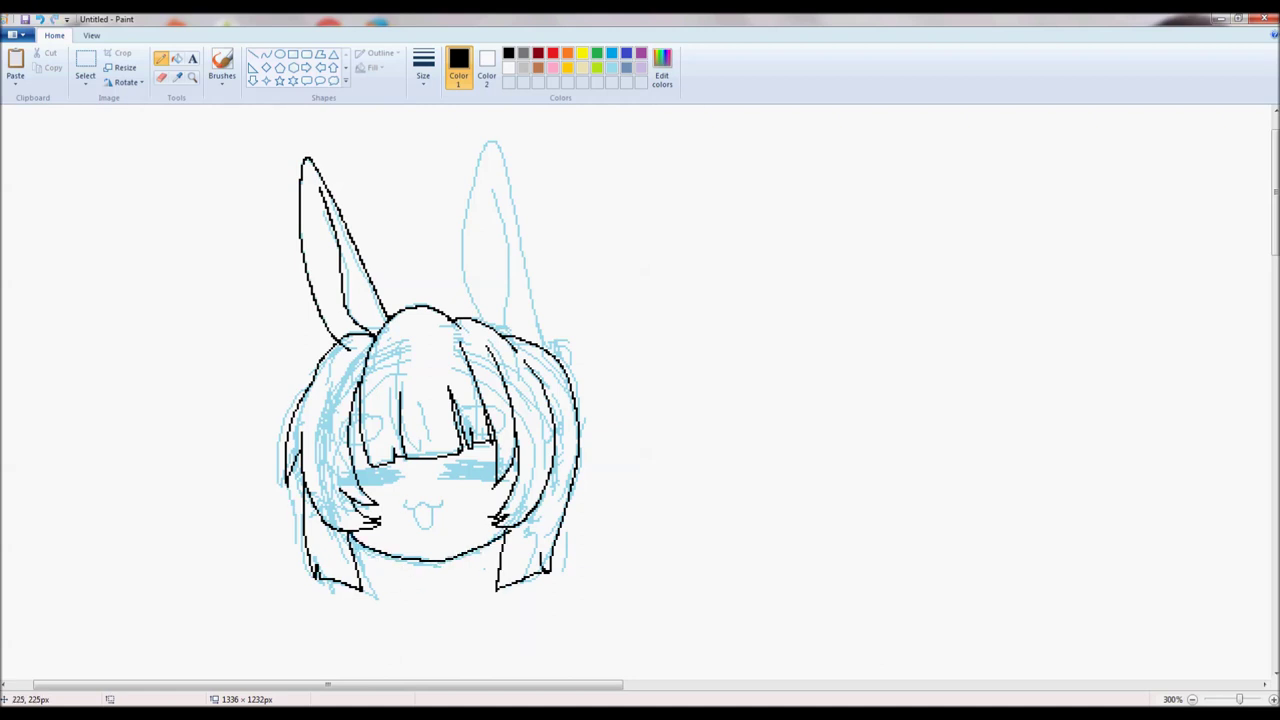
left_click_drag(407, 504, 413, 510)
key("ctrl+z")
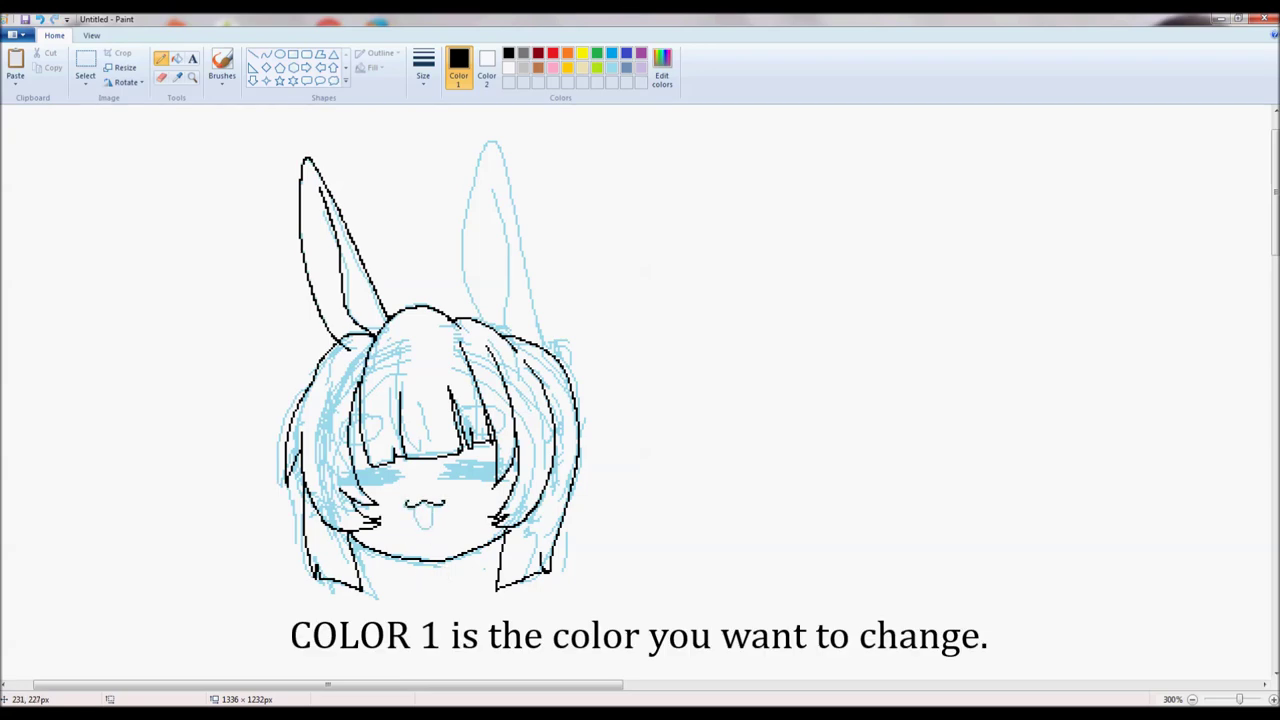
key("ctrl+z")
key("ctrl+z")
Outline both oval eyebrows in black with the Pencil
left_click(192, 77)
left_click(540, 455)
left_click(540, 455)
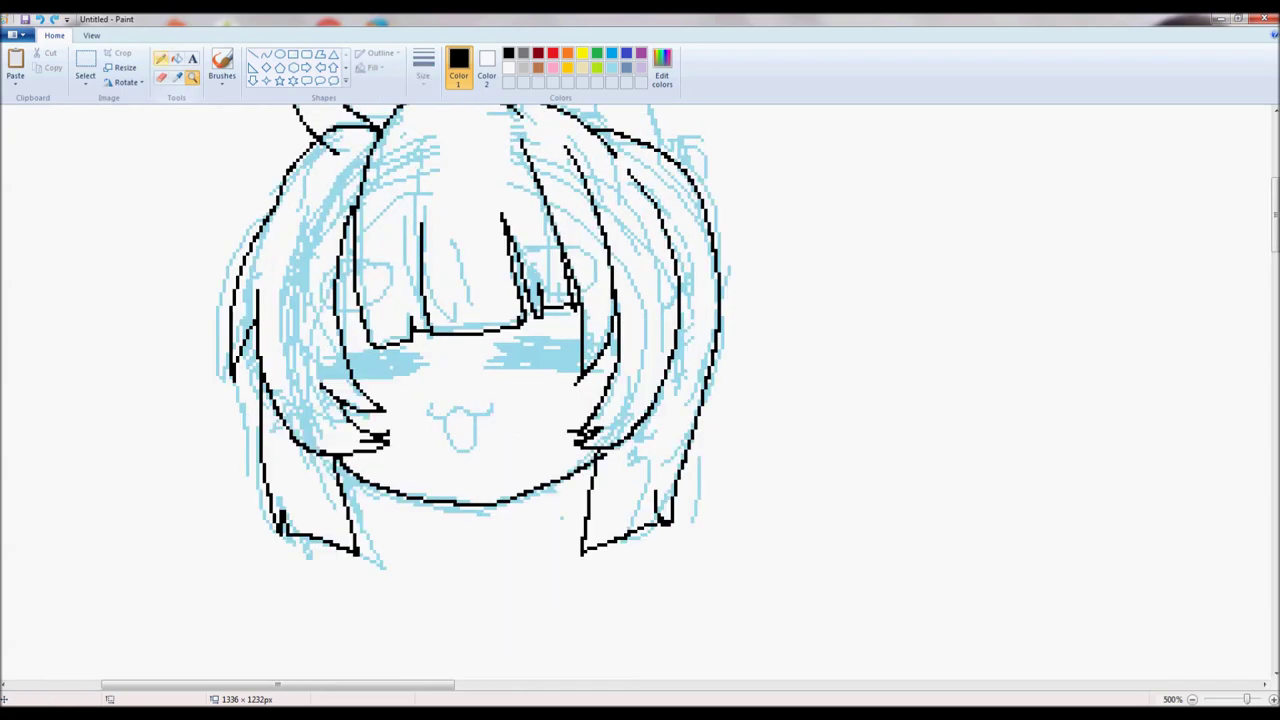
left_click(161, 59)
left_click_drag(306, 289, 328, 264)
left_click_drag(514, 234, 608, 292)
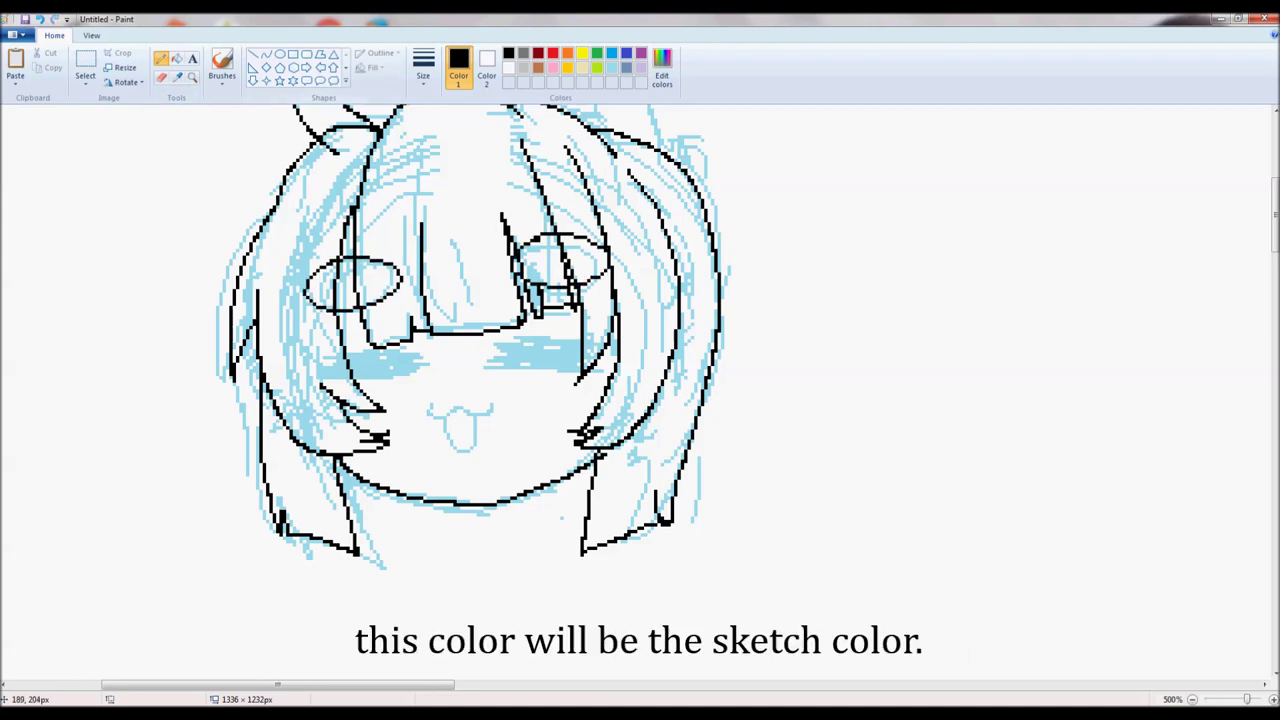
Scribble both closed eyes solid black and draw a thin eyelid line above each one
mouse_move(316, 362)
left_mouse_down()
mouse_move(380, 352)
mouse_move(360, 374)
mouse_move(408, 372)
mouse_move(414, 354)
left_mouse_up()
mouse_move(490, 369)
left_mouse_down()
mouse_move(574, 366)
mouse_move(590, 350)
mouse_move(570, 354)
left_mouse_up()
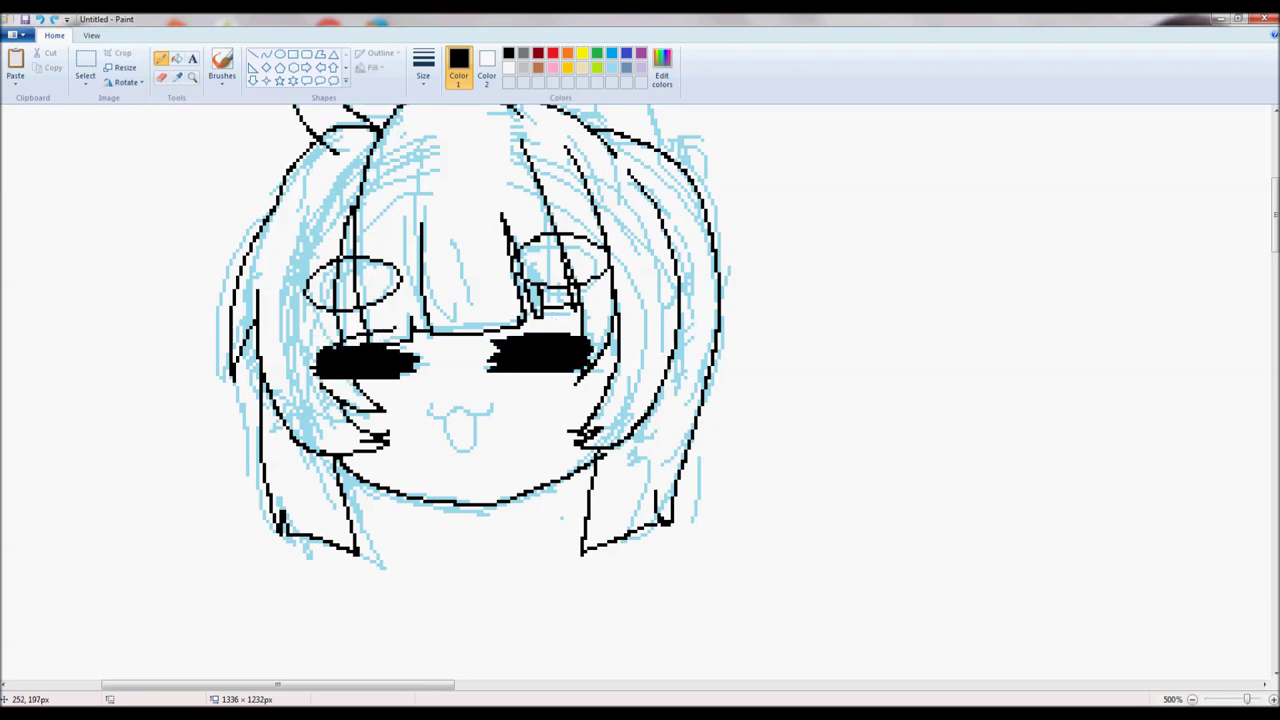
left_click_drag(494, 329, 580, 325)
Ink the cat-shaped mouth with its rounded opening, undoing strokes that miss the sketch
left_click_drag(429, 405, 496, 408)
key("ctrl+z")
key("ctrl+z")
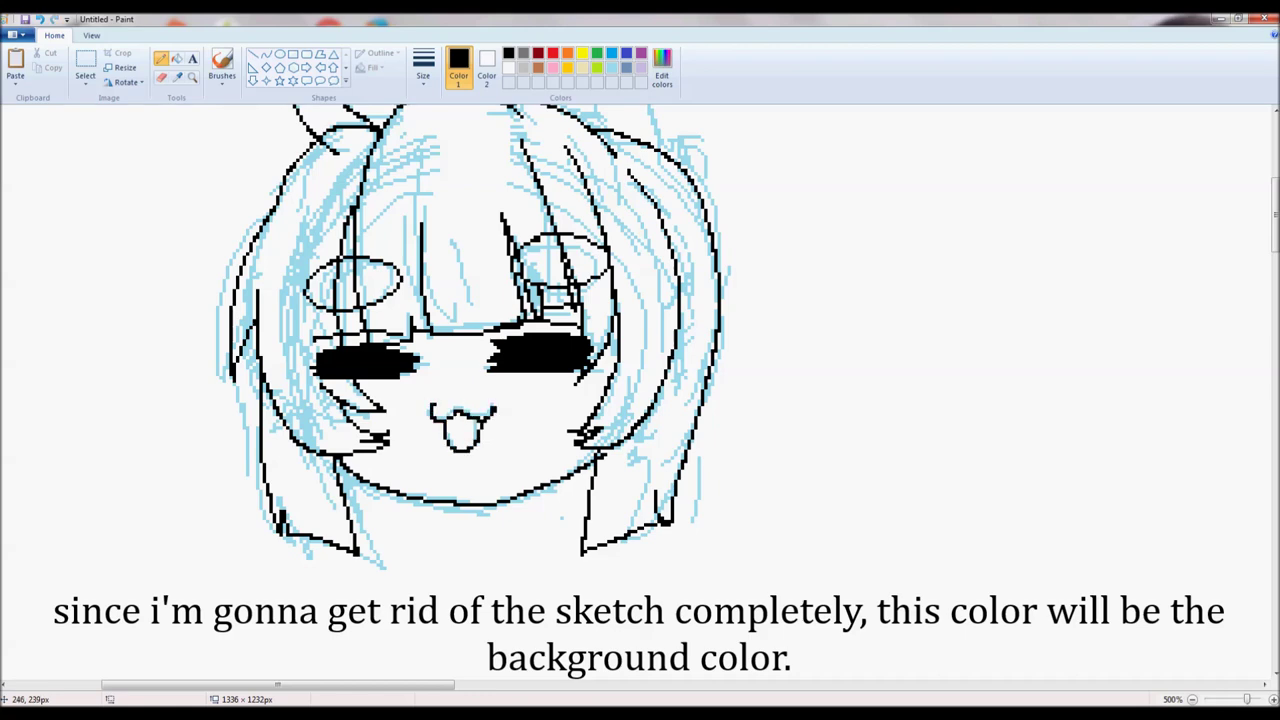
Ink the outer outline of the right ear in black, redoing its first stroke
left_click(192, 77)
right_click(215, 140)
left_click(161, 77)
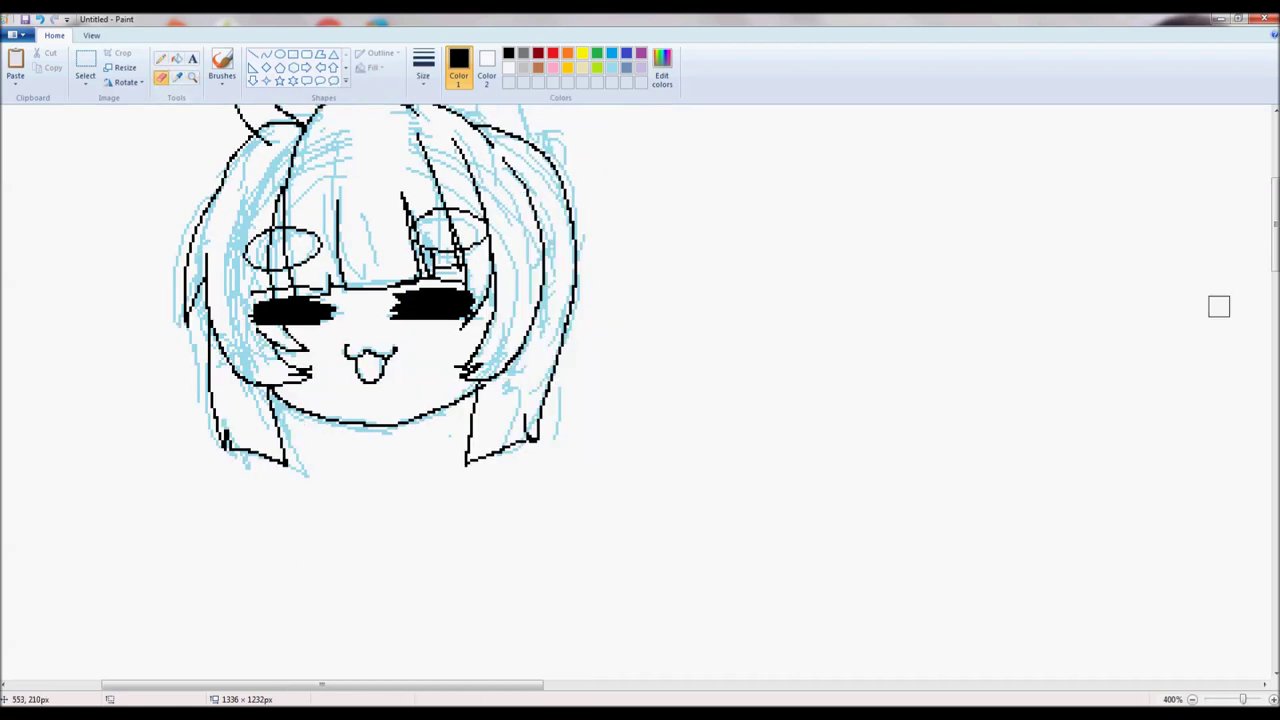
left_click_drag(1275, 245, 1275, 218)
scroll(1228, 285, "up", 2)
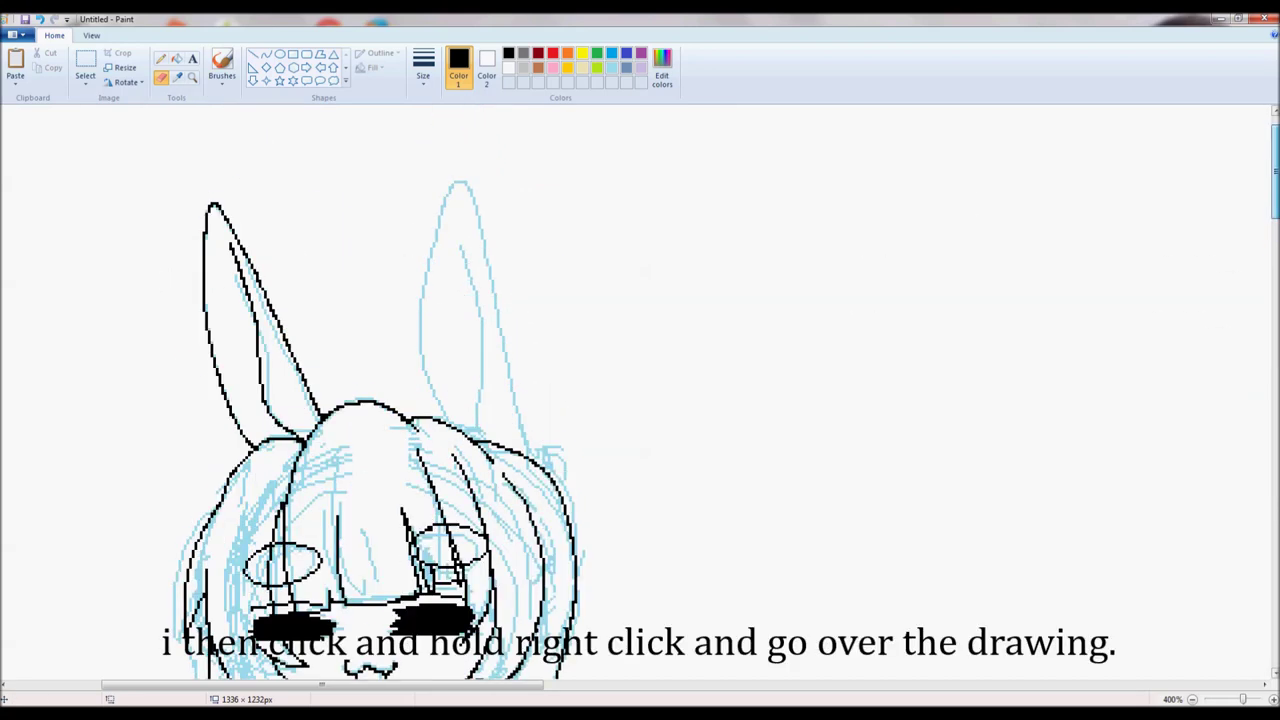
left_click(161, 58)
mouse_move(418, 195)
left_mouse_down()
mouse_move(456, 124)
mouse_move(470, 381)
left_mouse_up()
key("ctrl+z")
mouse_move(456, 127)
left_mouse_down()
mouse_move(459, 395)
mouse_move(519, 340)
mouse_move(540, 410)
left_mouse_up()
Ink the right ear's inner line, undoing attempts until it follows the ear's curve
left_click_drag(468, 163, 514, 400)
key("ctrl+z")
left_click_drag(468, 166, 488, 326)
key("ctrl+z")
left_click_drag(480, 222, 494, 386)
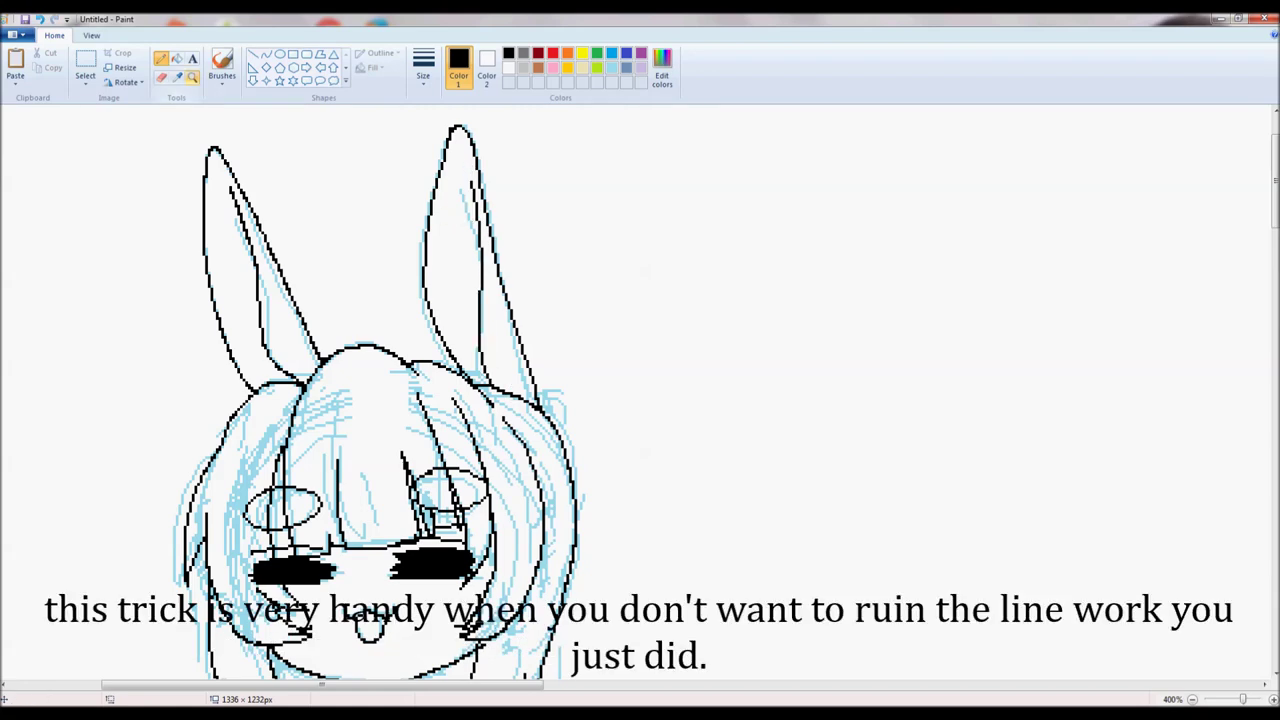
Remove the light blue sketch by replacing only that colour with white across the drawing, using the Eraser's colour replacement
left_click(192, 77)
right_click(335, 290)
left_click_drag(380, 685, 295, 685)
right_click(327, 278)
left_click(162, 77)
left_click(612, 68)
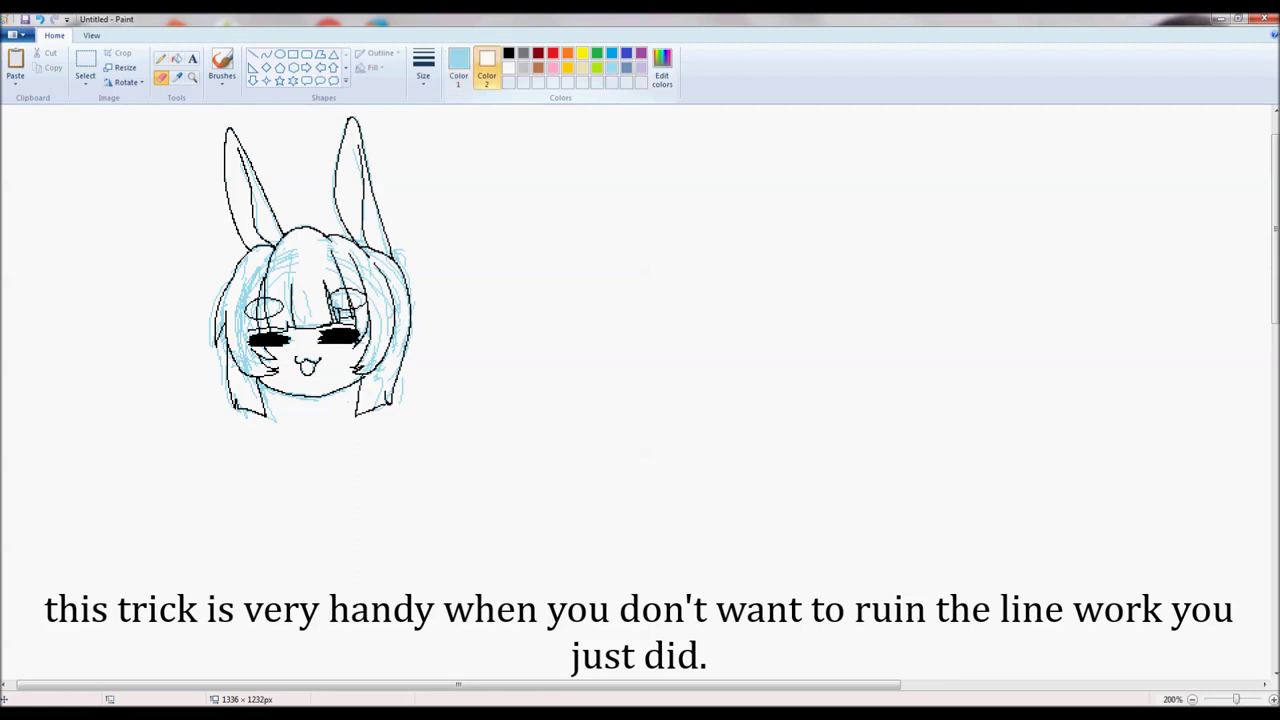
left_click(486, 68)
mouse_move(261, 192)
left_mouse_down()
mouse_move(218, 335)
mouse_move(255, 325)
mouse_move(272, 265)
mouse_move(313, 220)
mouse_move(378, 395)
mouse_move(345, 322)
left_mouse_up()
left_click_drag(306, 182, 354, 190)
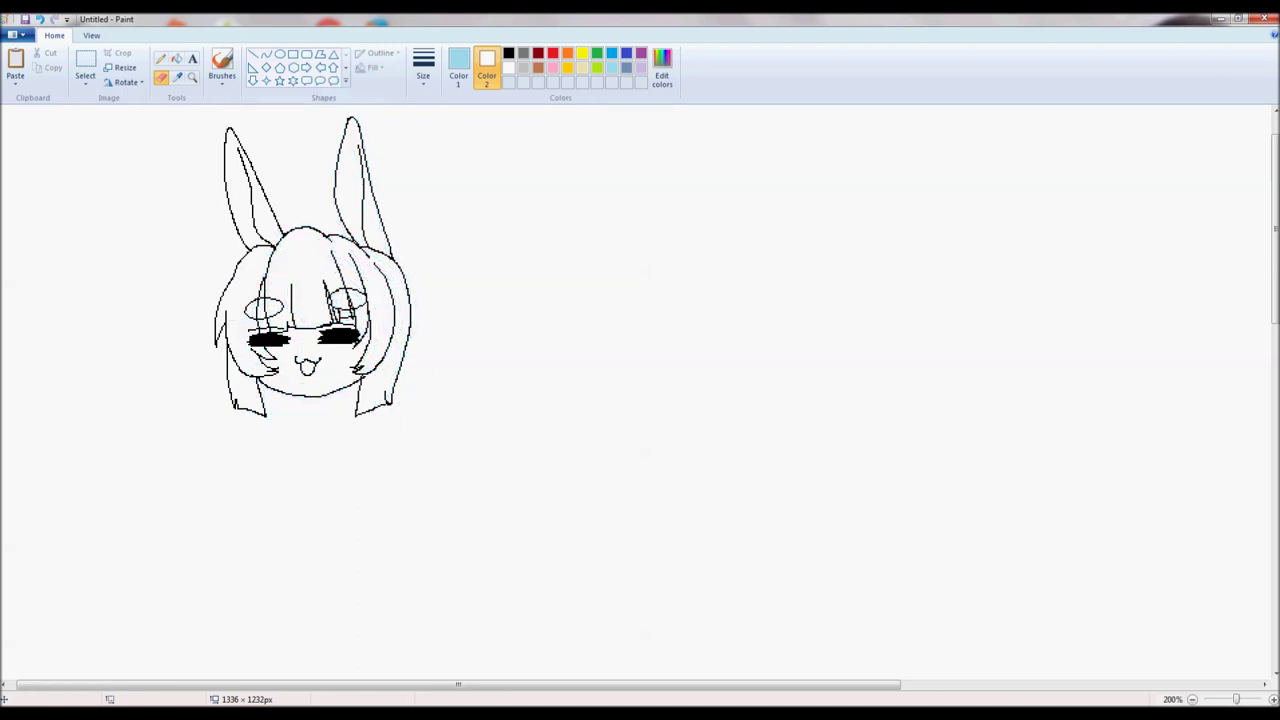
Add black eyelash flicks at the outer corners of both eyes with the Pencil
left_click(192, 77)
left_click(448, 228)
left_click(162, 77)
left_click(161, 58)
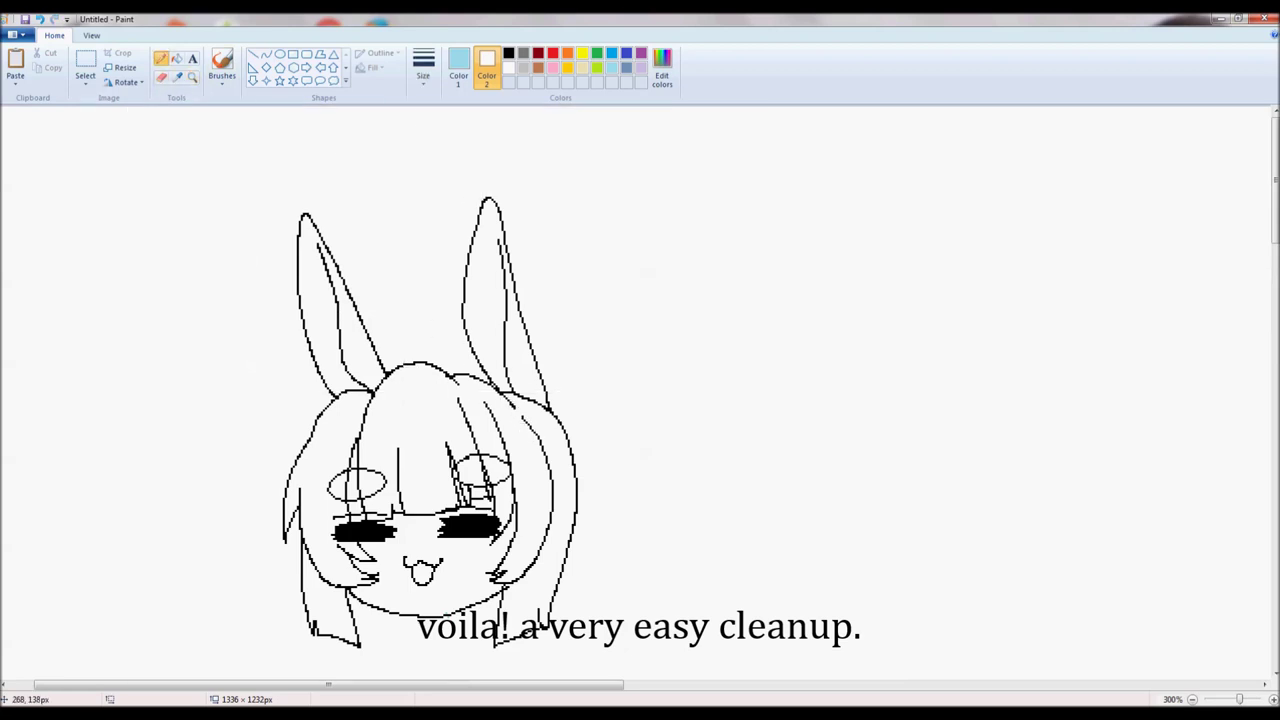
left_click(458, 65)
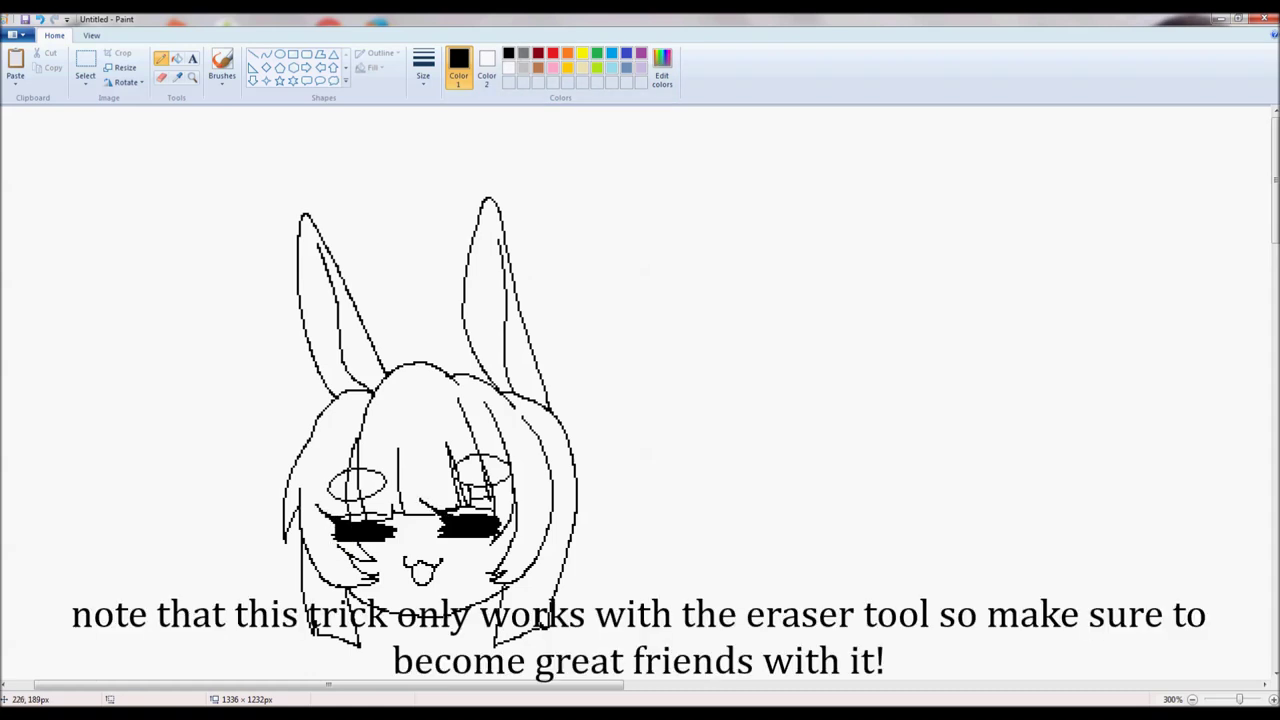
Fill the hair sections and both eyebrows with a custom pale pink of red 255, green 214, blue 206
left_click_drag(1275, 170, 1275, 187)
left_click(177, 59)
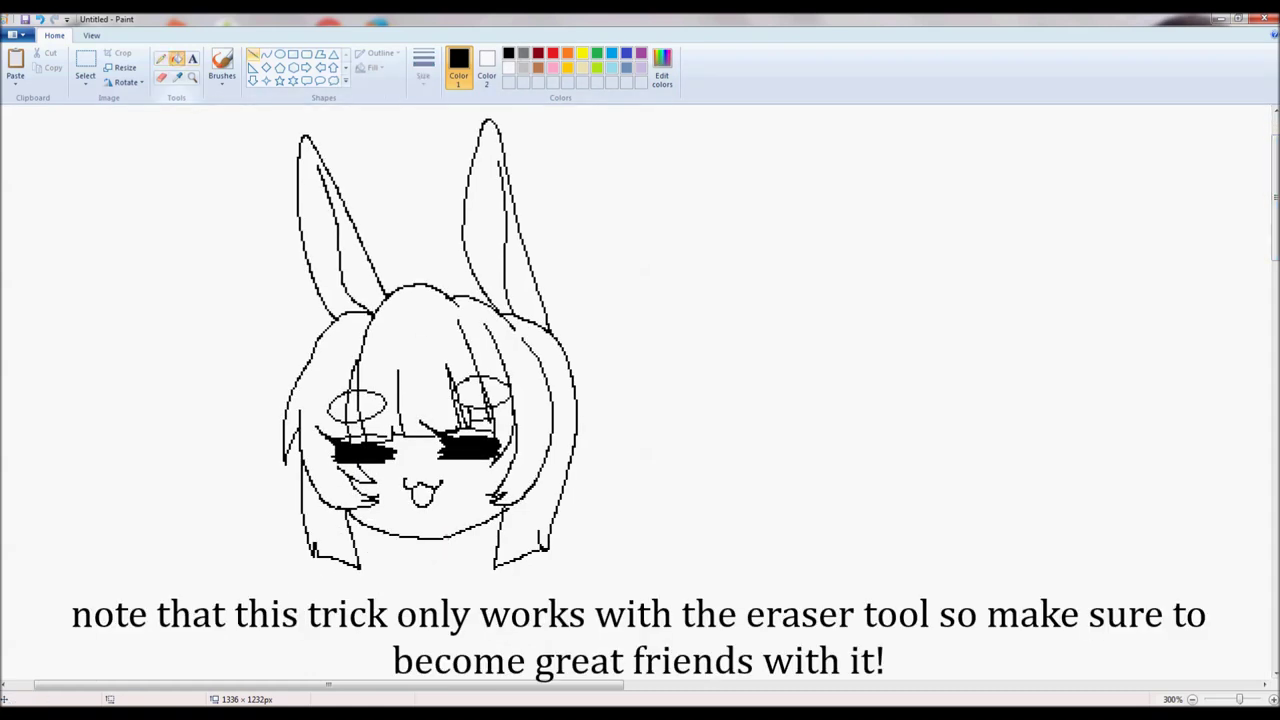
left_click(553, 68)
left_click(662, 68)
left_click_drag(654, 277, 647, 273)
left_click_drag(782, 292, 782, 282)
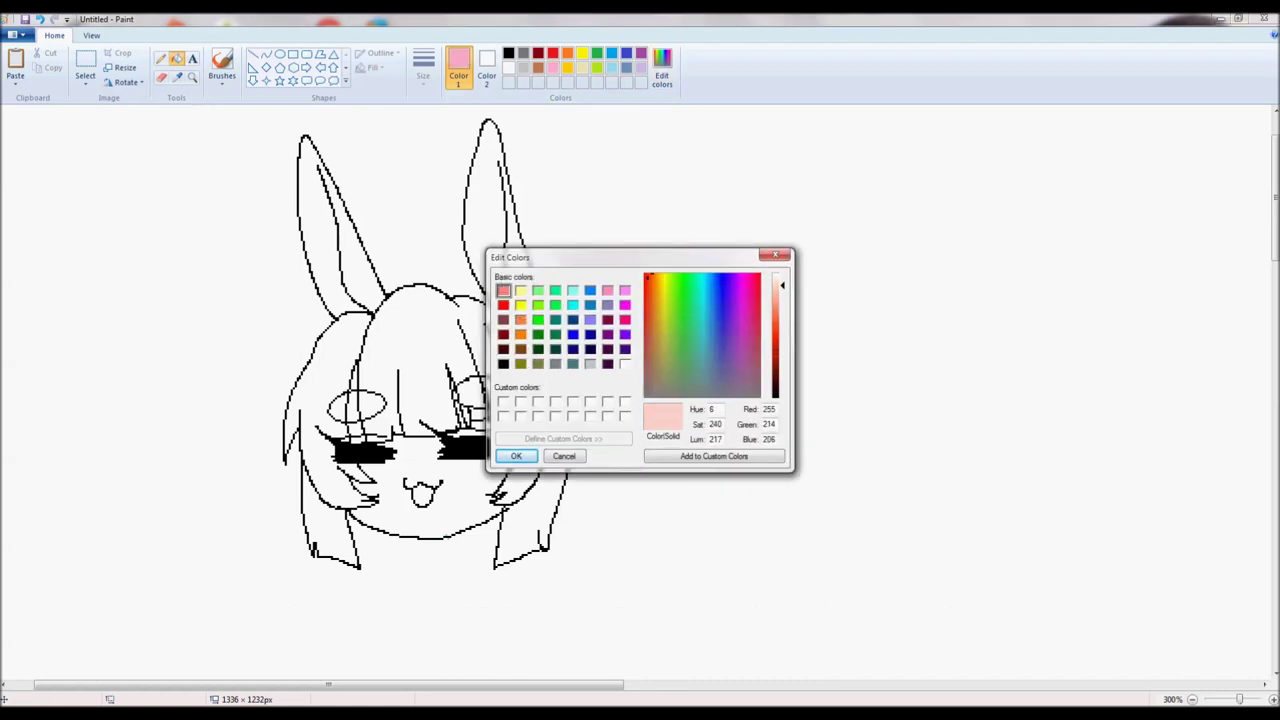
key("Return")
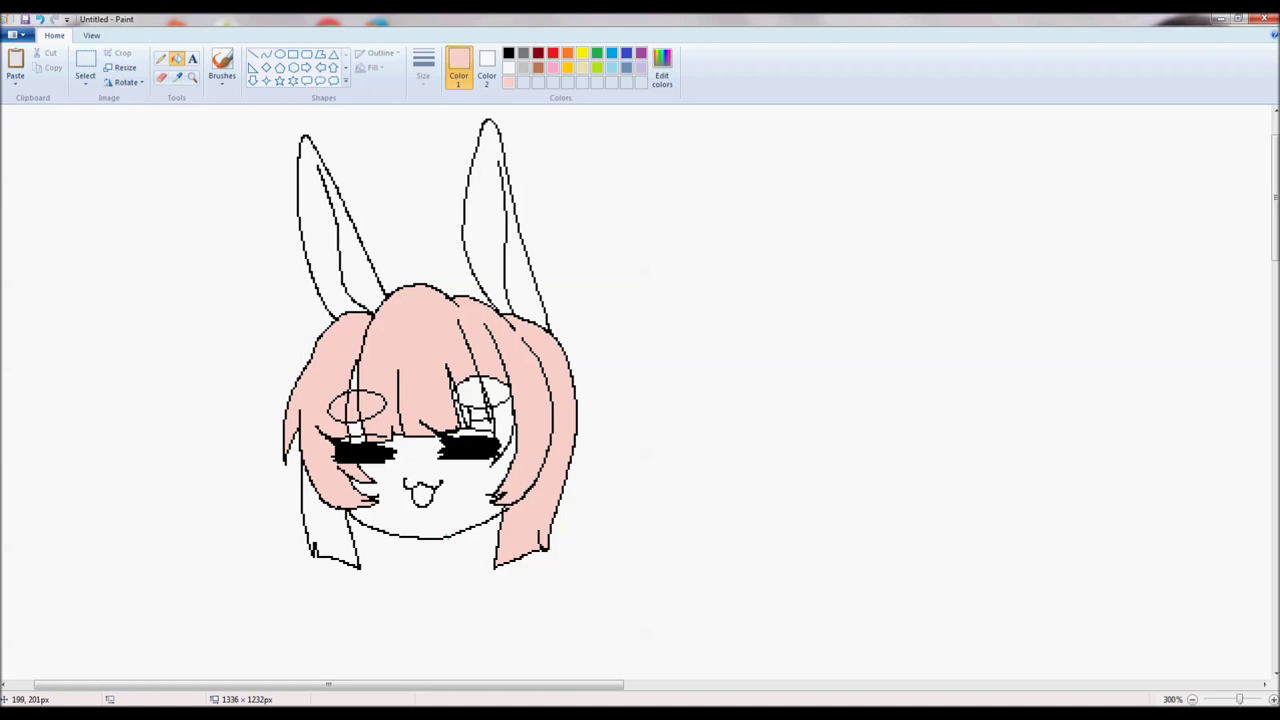
left_click(328, 527)
left_click(471, 394)
left_click(497, 393)
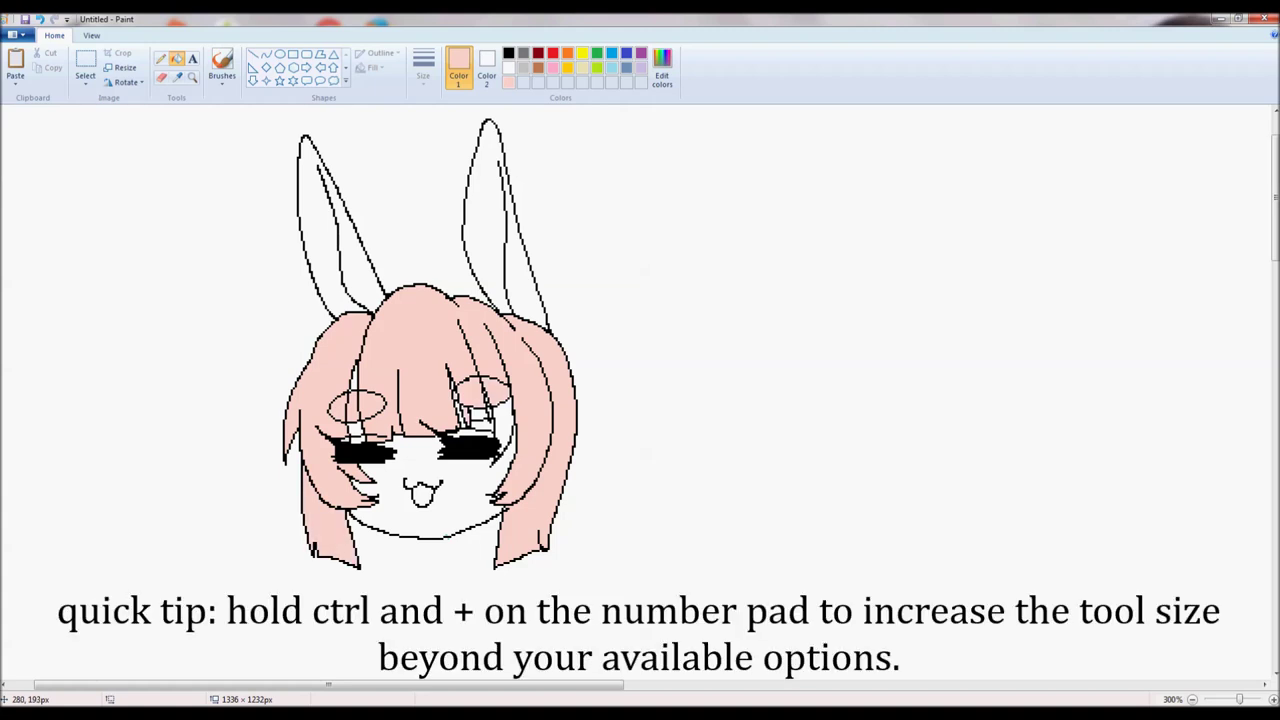
Fill both ears with a lighter custom pink than the hair
left_click(662, 70)
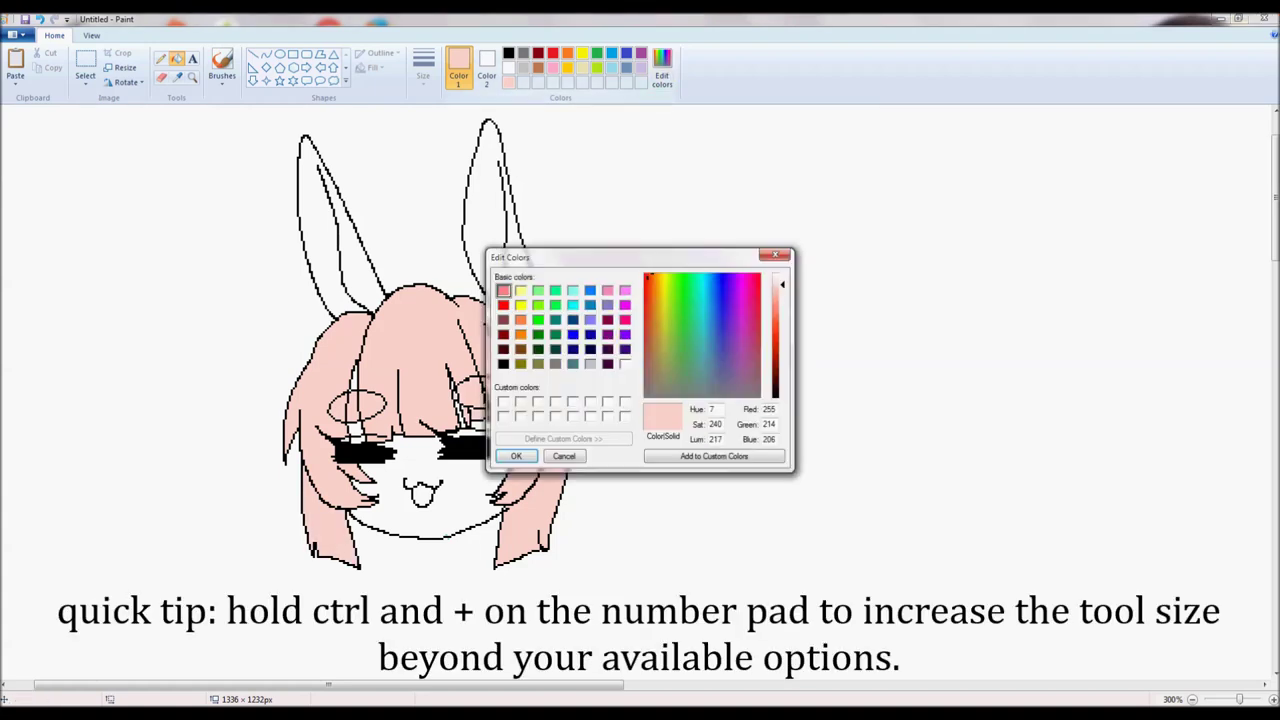
left_click(516, 456)
left_click(486, 220)
left_click(321, 235)
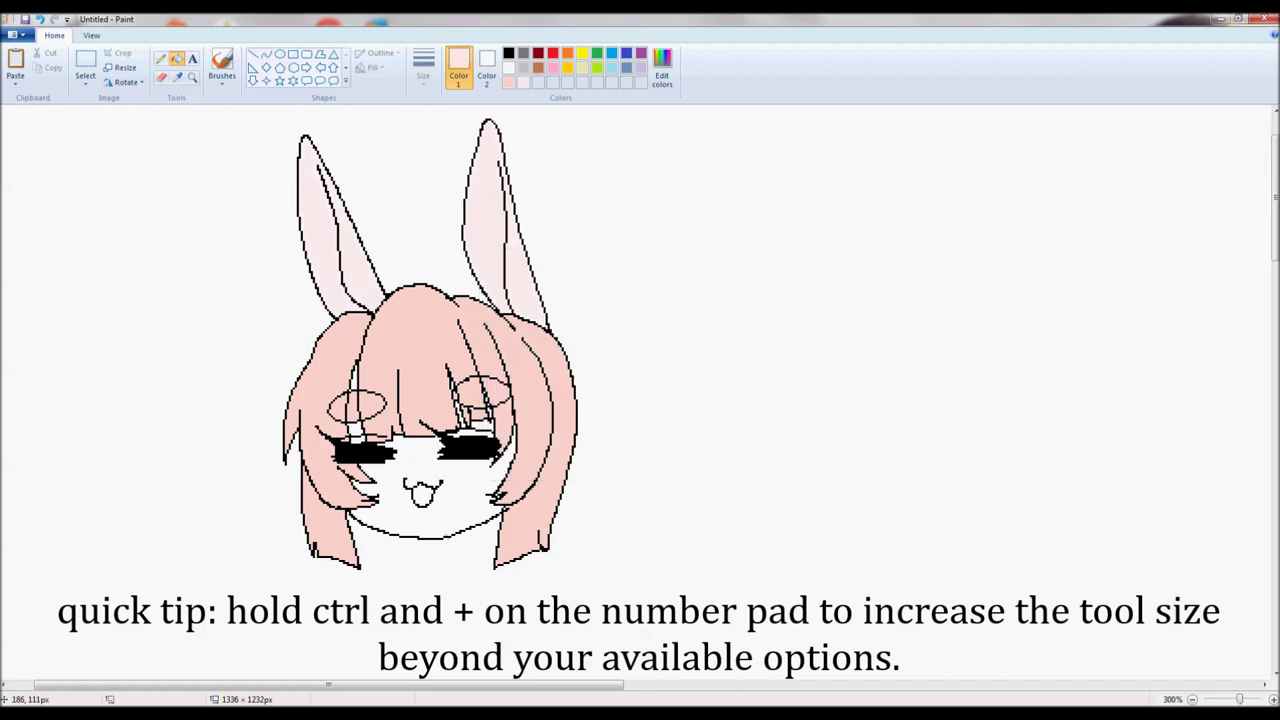
Outline the inner-ear areas on both ears with a slightly darker custom pink, undoing stray strokes
left_click(161, 59)
left_click(509, 83)
left_click(662, 70)
left_click(777, 290)
left_click(516, 456)
mouse_move(317, 165)
left_mouse_down()
mouse_move(304, 170)
mouse_move(306, 244)
mouse_move(348, 311)
mouse_move(310, 240)
left_mouse_up()
key("ctrl+z")
key("ctrl+z")
key("ctrl+z")
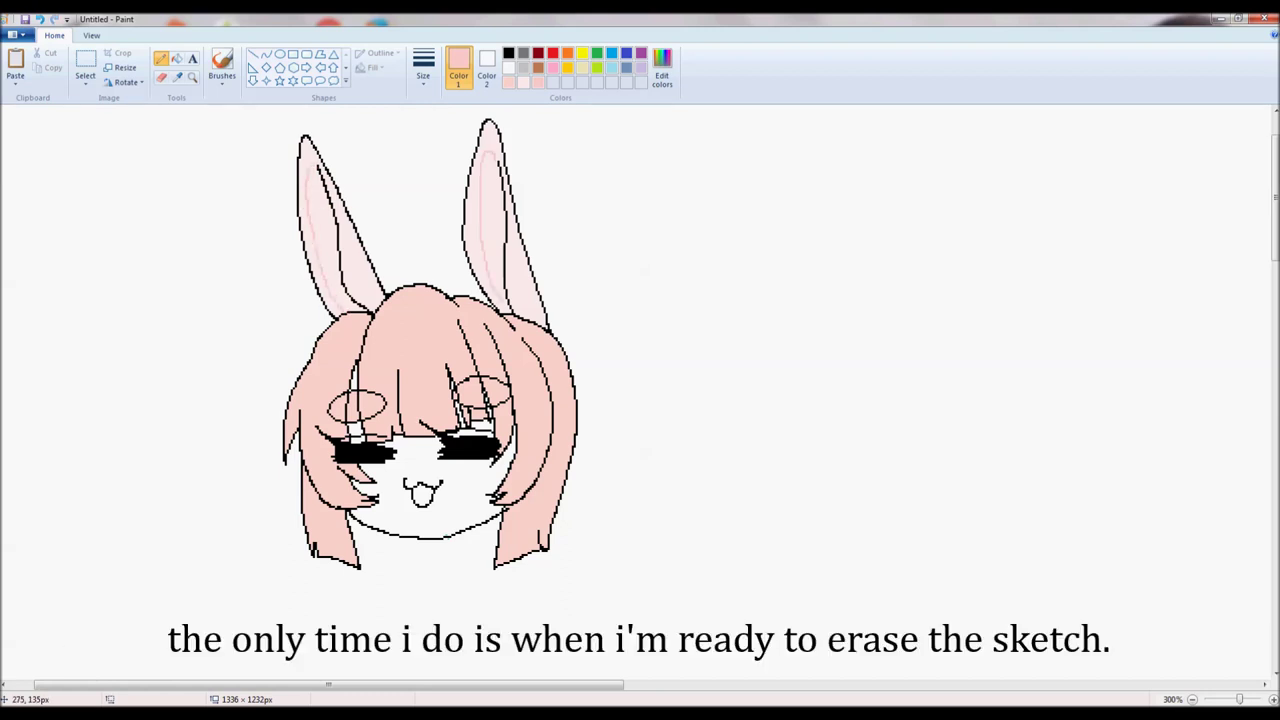
Fill the outlined inner areas of both ears with the darker pink
left_click(177, 59)
left_click(325, 226)
left_click(493, 218)
left_click(161, 59)
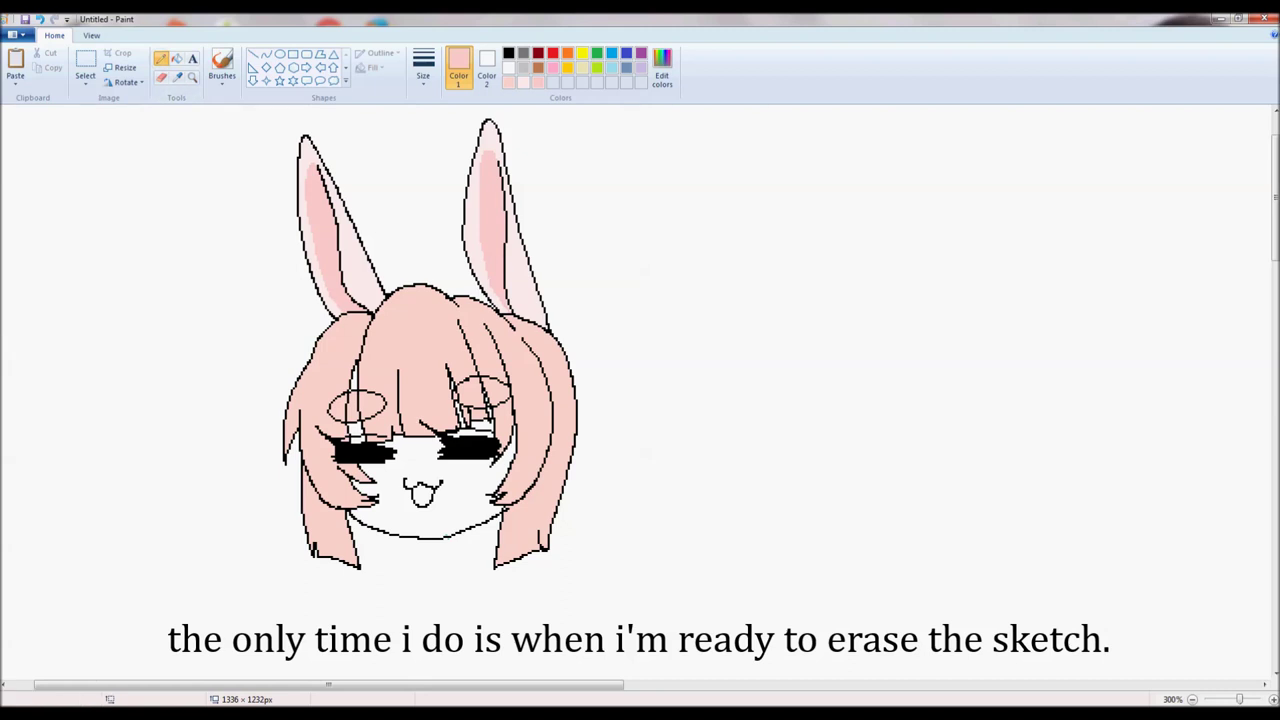
Mix a custom tan skin colour and fill the face with it
left_click(662, 70)
left_click(646, 308)
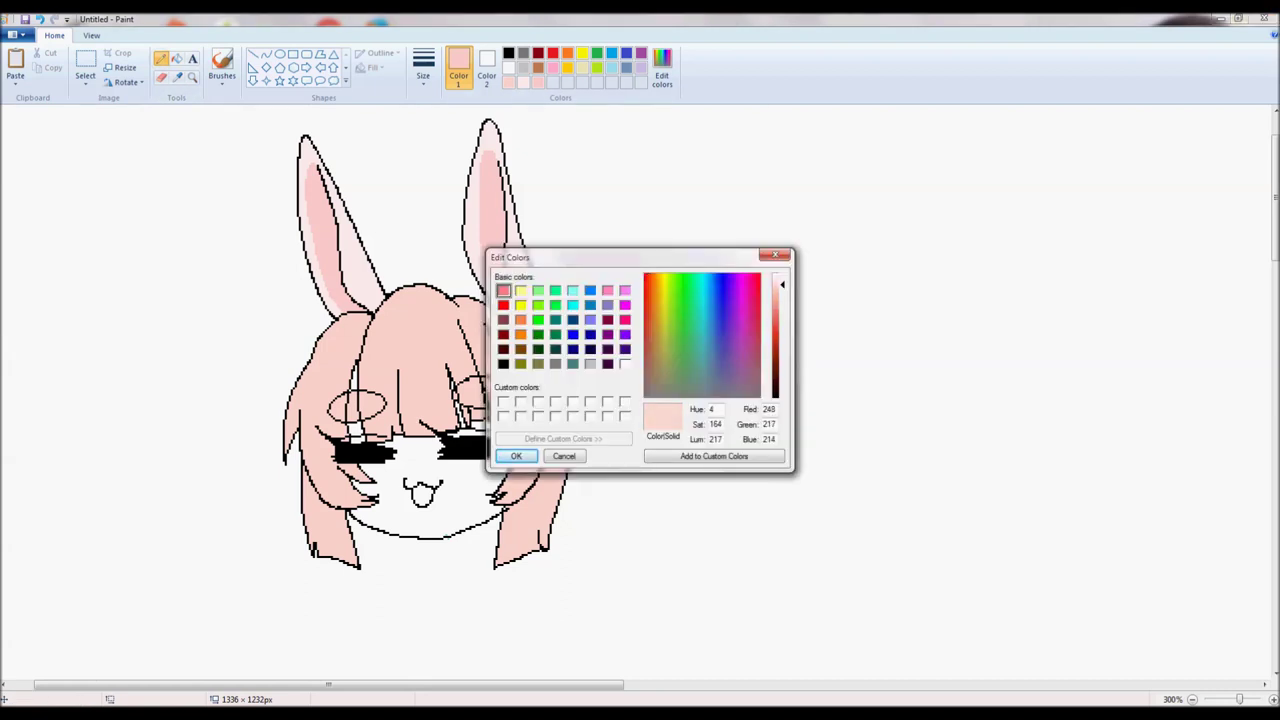
left_click_drag(645, 318, 649, 327)
left_click_drag(782, 286, 782, 303)
left_click_drag(648, 351, 648, 332)
left_click(516, 456)
left_click(177, 59)
left_click(460, 475)
Replace the white gaps between the fringe strands and above the eyes with the tan skin colour, using the Eraser's colour replacement
left_click(192, 77)
left_click(575, 470)
left_click(161, 77)
left_click(509, 67)
left_click(487, 68)
left_click(553, 82)
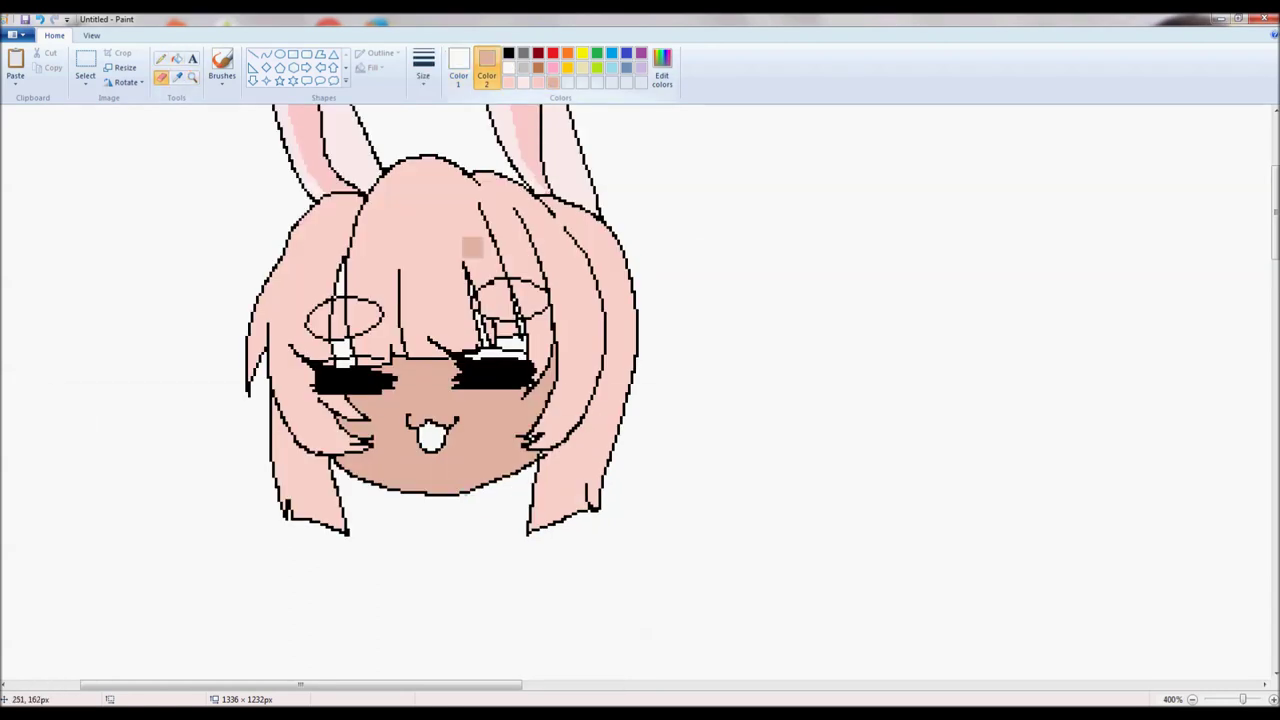
left_click_drag(478, 328, 528, 342)
left_click_drag(336, 344, 342, 372)
Fill the open mouth with a custom dark red of red 85, green 23, blue 23
left_click(177, 58)
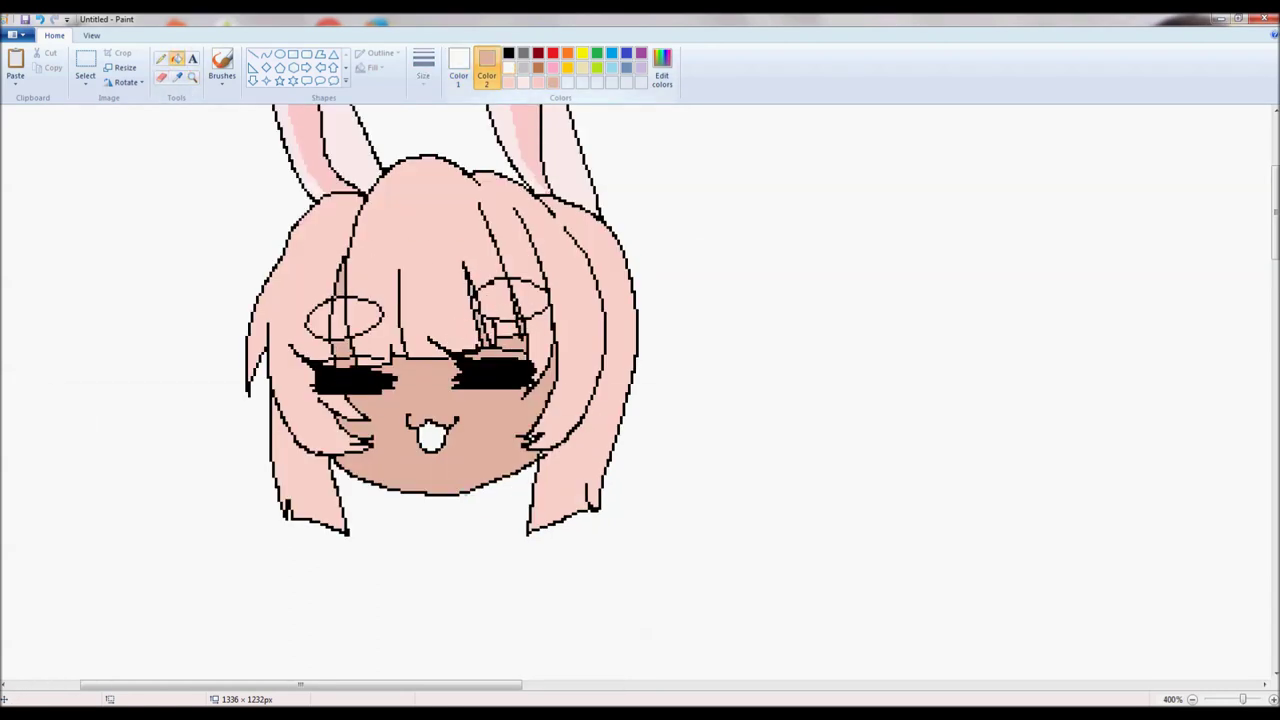
left_click(509, 67)
left_click(459, 68)
left_click(662, 68)
left_click(648, 328)
left_click_drag(779, 377, 779, 371)
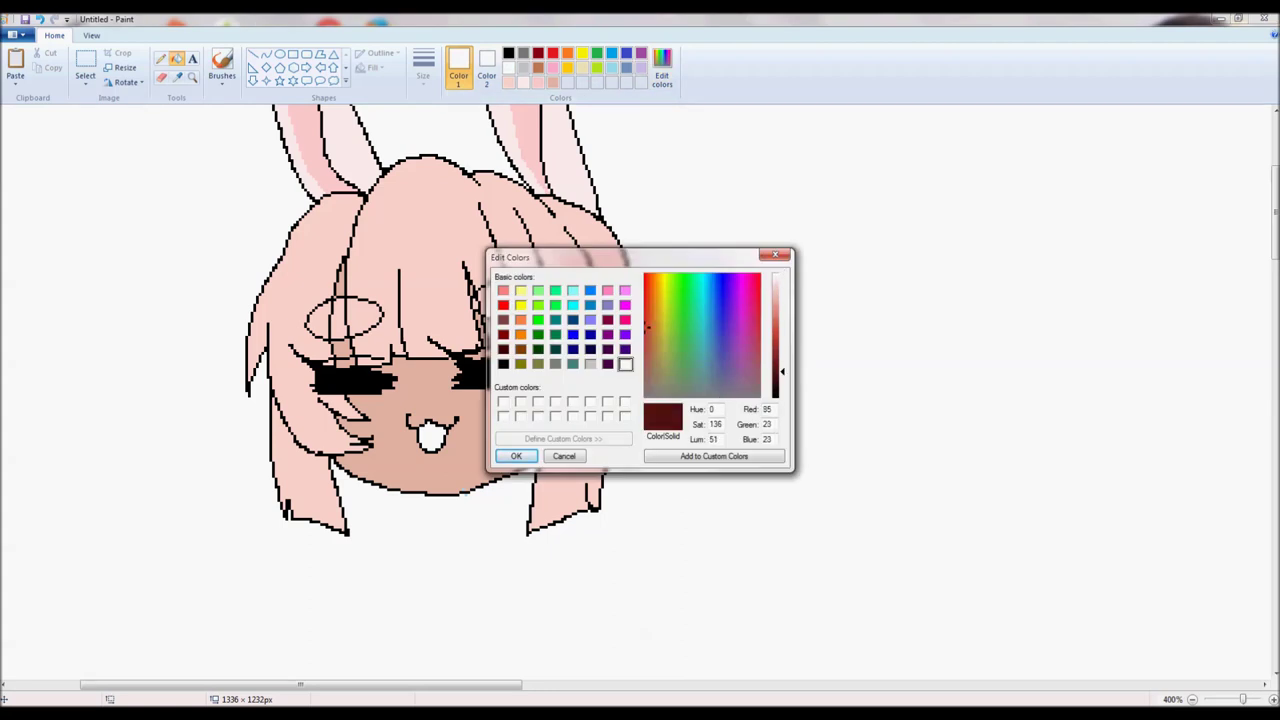
left_click(516, 456)
left_click(432, 437)
Touch up the strand tips beside the cheek on the right with the skin and hair colours, using the Pencil
scroll(428, 500, "up", 3)
left_click(160, 58)
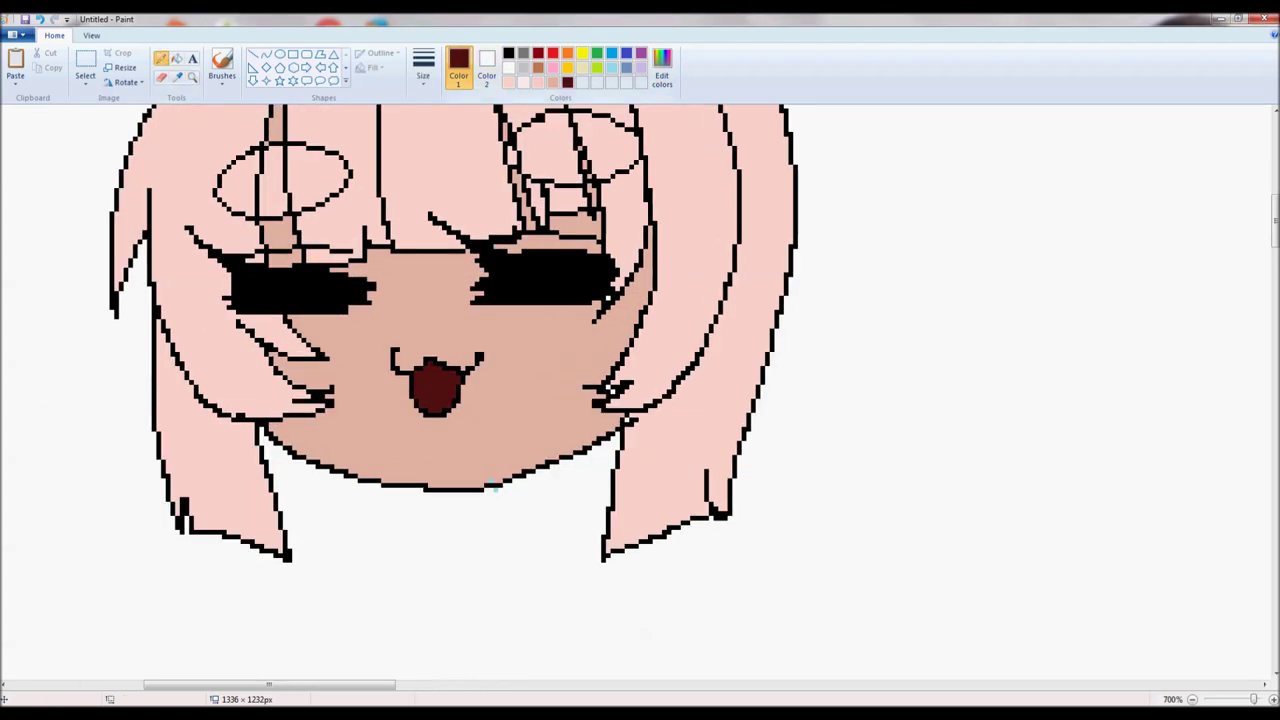
left_click(553, 83)
left_click(538, 83)
left_click_drag(607, 387, 619, 388)
left_click_drag(340, 685, 327, 685)
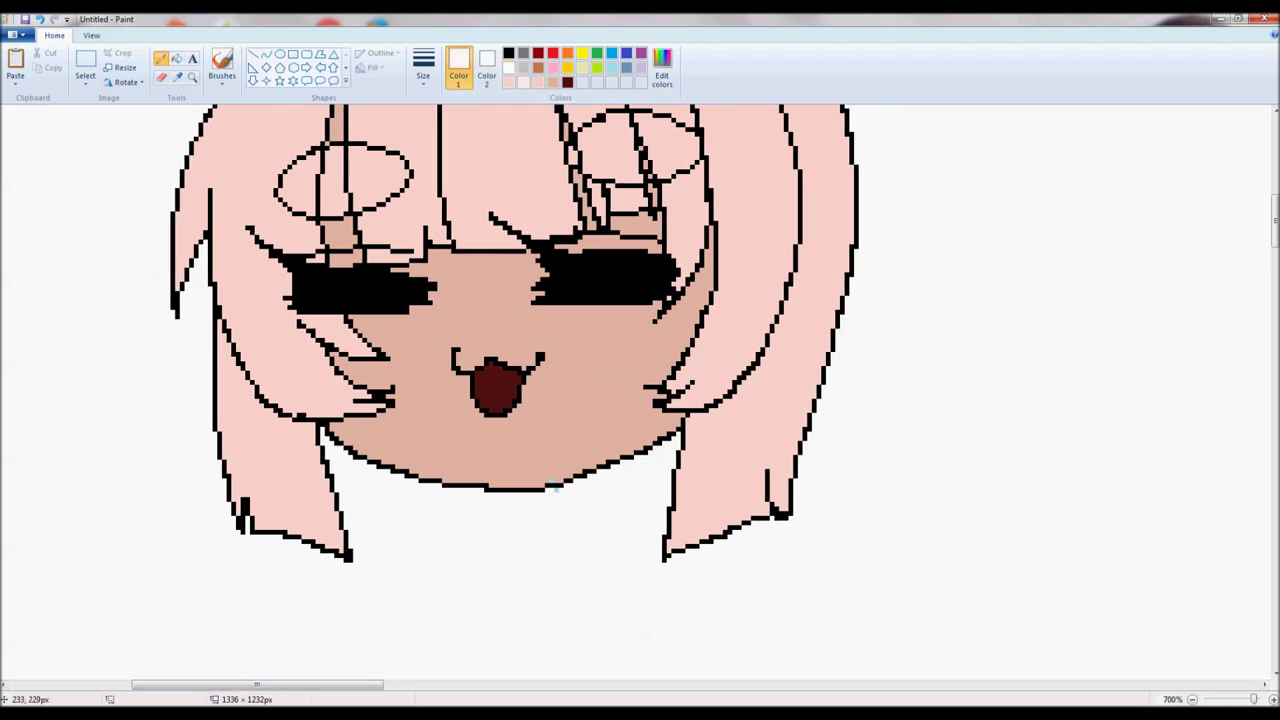
Add a small white tooth at the upper edge of the dark red open mouth
left_click(567, 82)
left_click(192, 77)
right_click(334, 297)
right_click(334, 297)
right_click(334, 297)
right_click(334, 297)
left_click(328, 676)
left_click_drag(335, 685, 230, 685)
left_click_drag(1275, 338, 1275, 205)
right_click(722, 382)
Mix a darker hair pink of red 255, green 176, blue 176 and set up the Eraser to replace the light hair pink
left_click(177, 77)
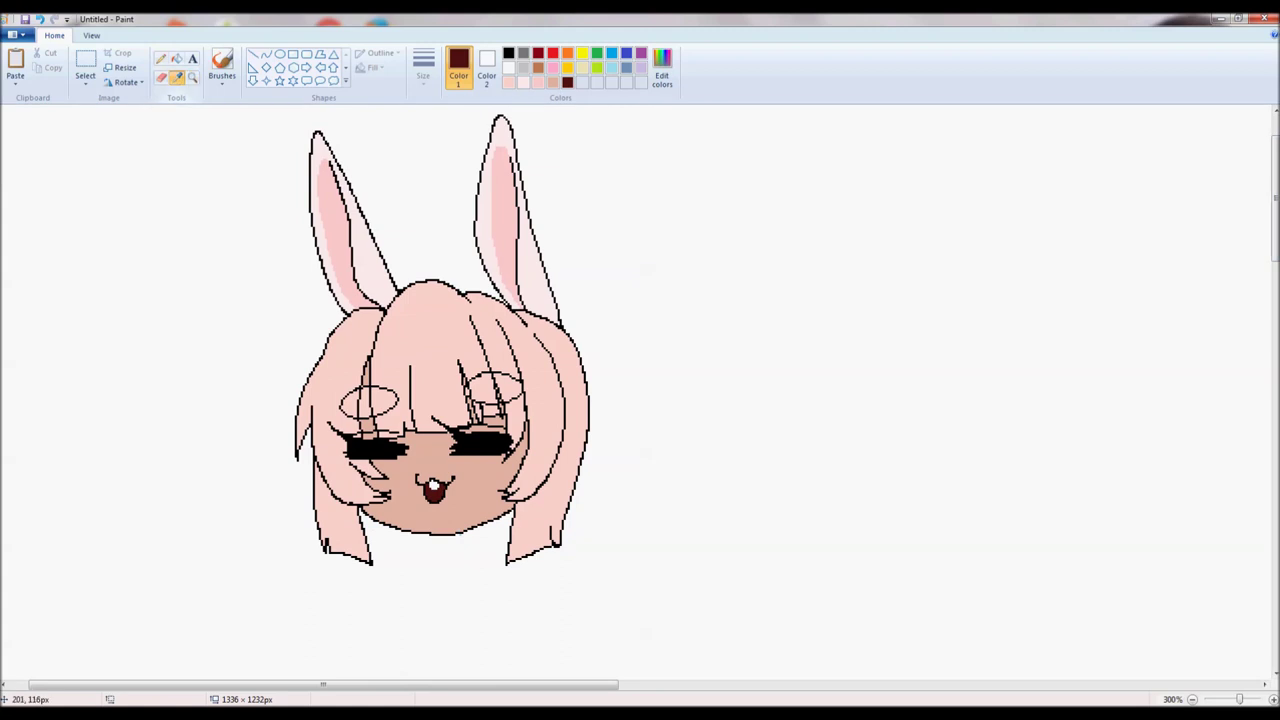
left_click(424, 318)
left_click(662, 70)
left_click_drag(782, 285, 782, 293)
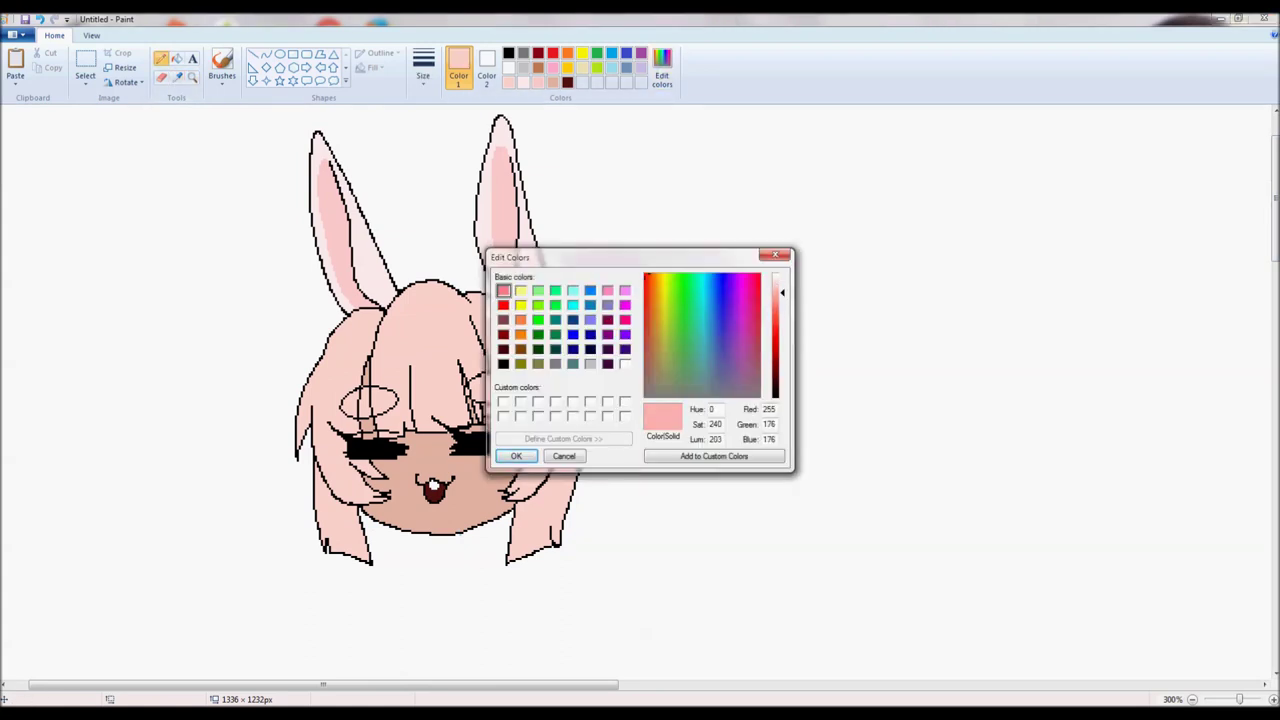
left_click(516, 456)
left_click(161, 77)
left_click(424, 68)
left_click(455, 131)
left_click(487, 70)
left_click(509, 82)
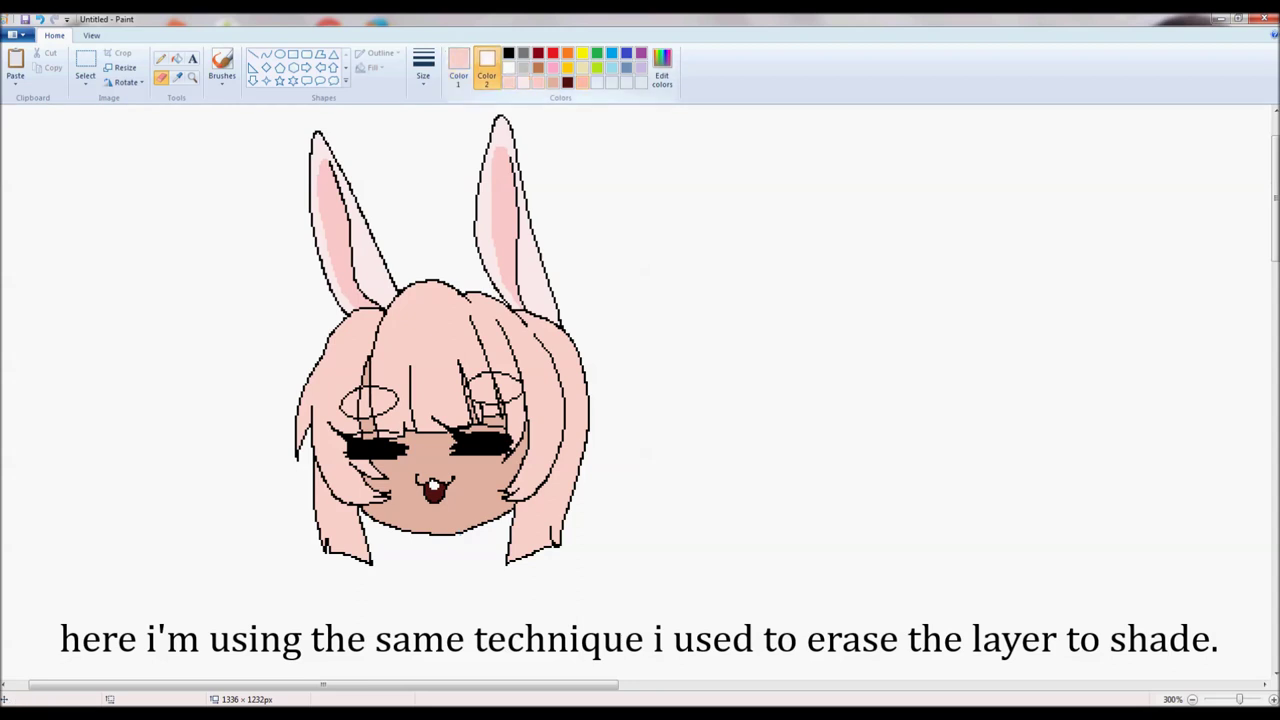
Draw the upper edge of the darker pink shading across the whole hair with the colour-replacing Eraser, undoing misplaced strokes
left_click_drag(372, 315, 381, 303)
key("ctrl+z")
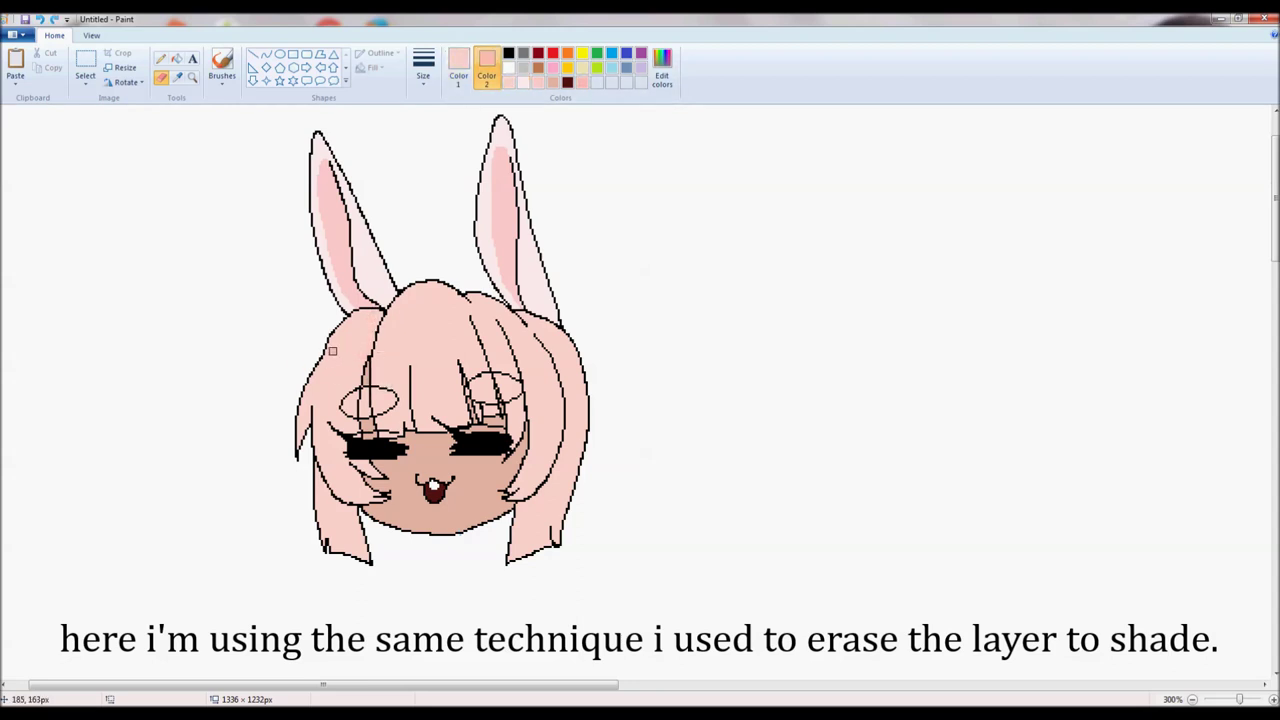
key("ctrl+z")
mouse_move(309, 373)
left_mouse_down()
mouse_move(464, 400)
mouse_move(617, 315)
left_mouse_up()
Fill the fringe, side locks and back hair below the shading edge with the darker pink
left_click(177, 59)
right_click(334, 482)
right_click(338, 532)
right_click(402, 418)
right_click(386, 402)
right_click(354, 404)
right_click(440, 411)
right_click(484, 396)
right_click(514, 410)
left_click(540, 425)
left_click(575, 440)
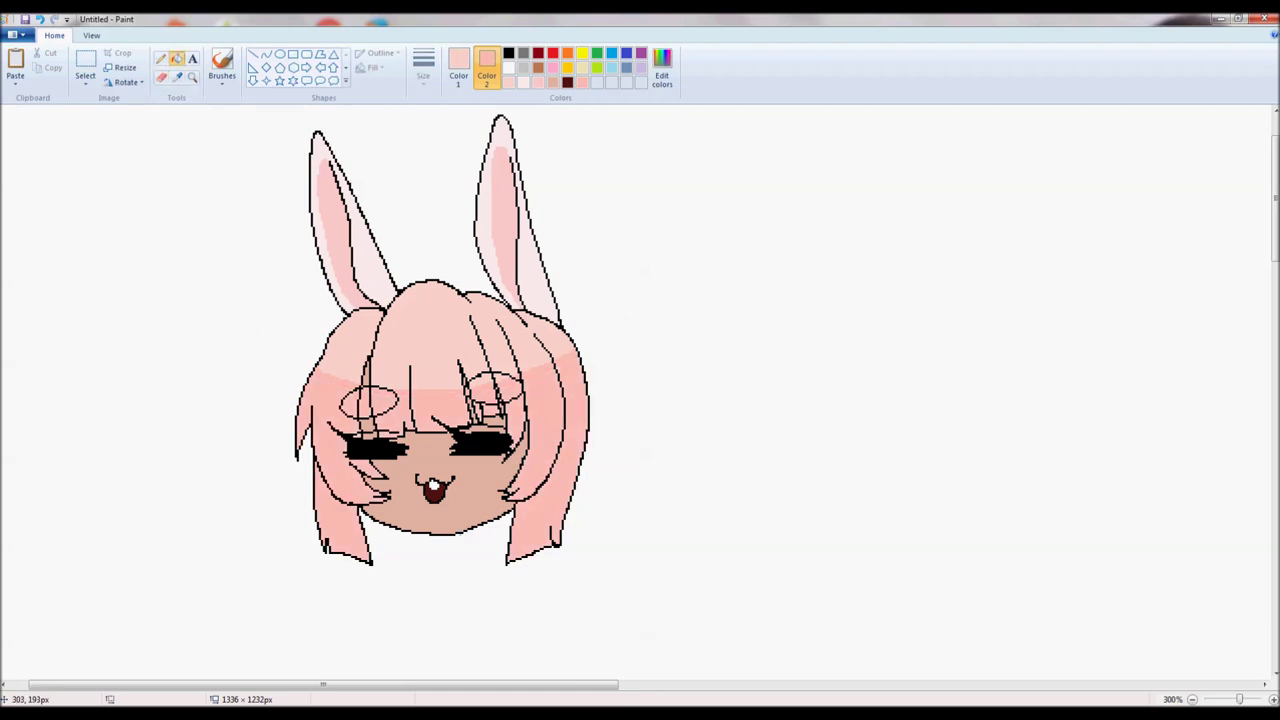
Mix a pale yellow and paint a thin band over the light hair along the shading edge with the colour-replacing Eraser
left_click(161, 78)
left_click(459, 67)
left_click(487, 67)
left_click(458, 68)
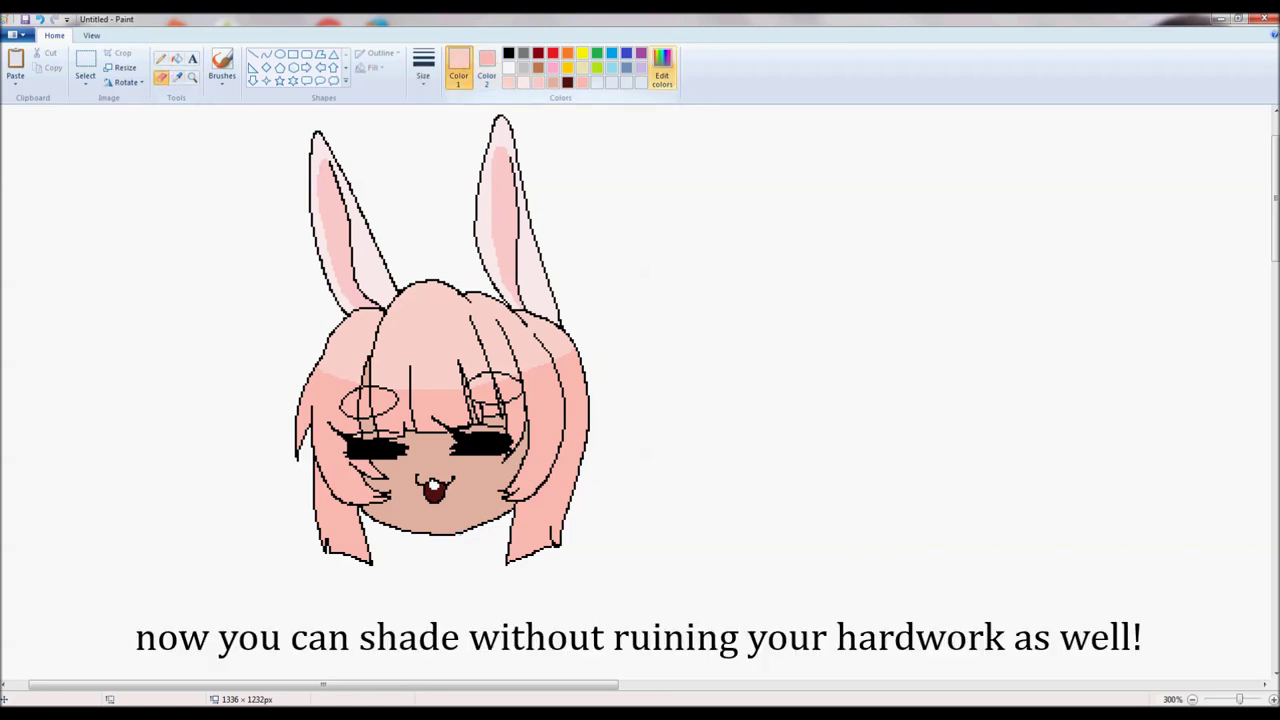
left_click(487, 68)
left_click(662, 70)
key("Return")
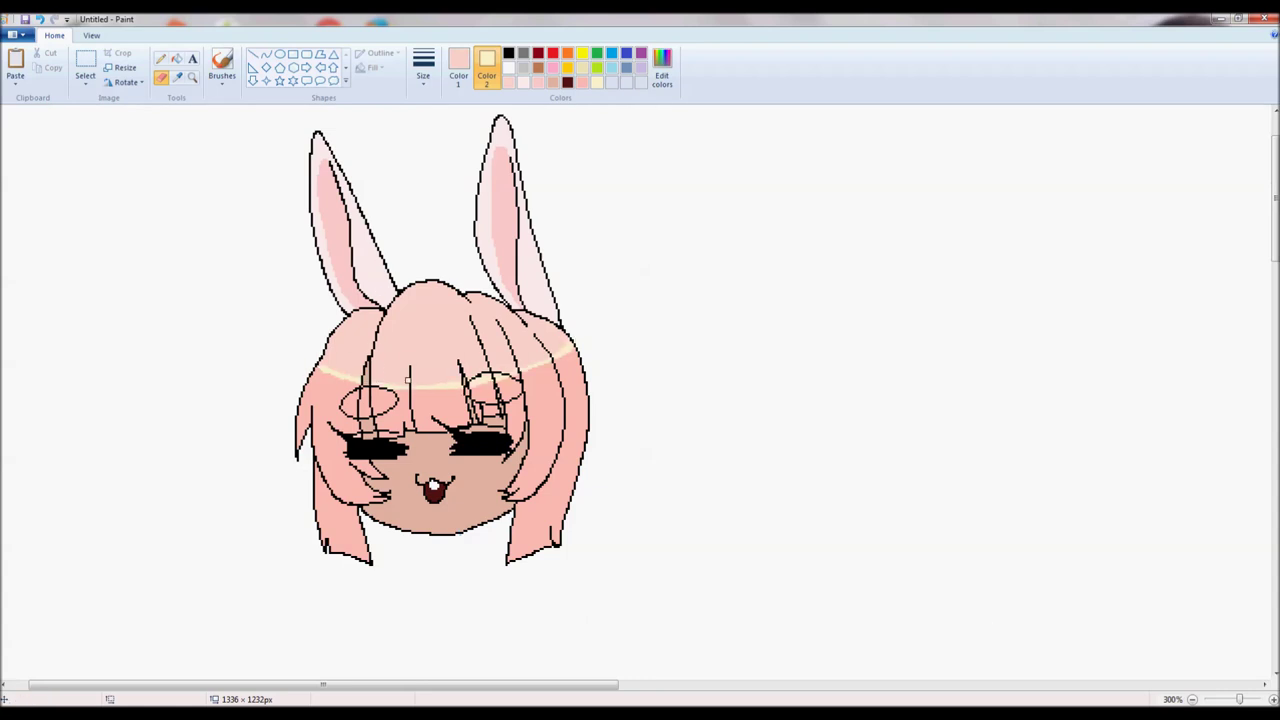
Draw white highlight strokes across the crown of the hair with the Pencil
left_click(161, 58)
left_click(459, 68)
left_click(509, 68)
left_click(423, 68)
left_click(452, 160)
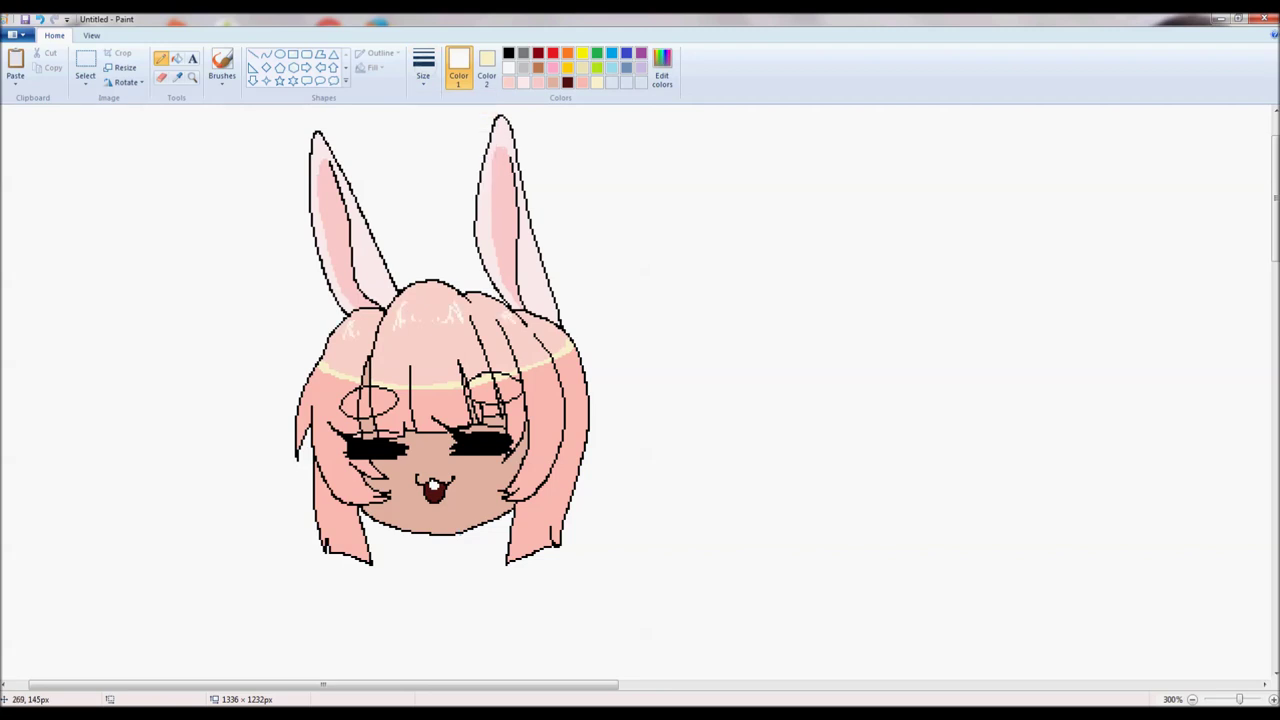
Mix a deeper shading pink of red 255, green 157, blue 157 for the colour-replacing Eraser
left_click(176, 58)
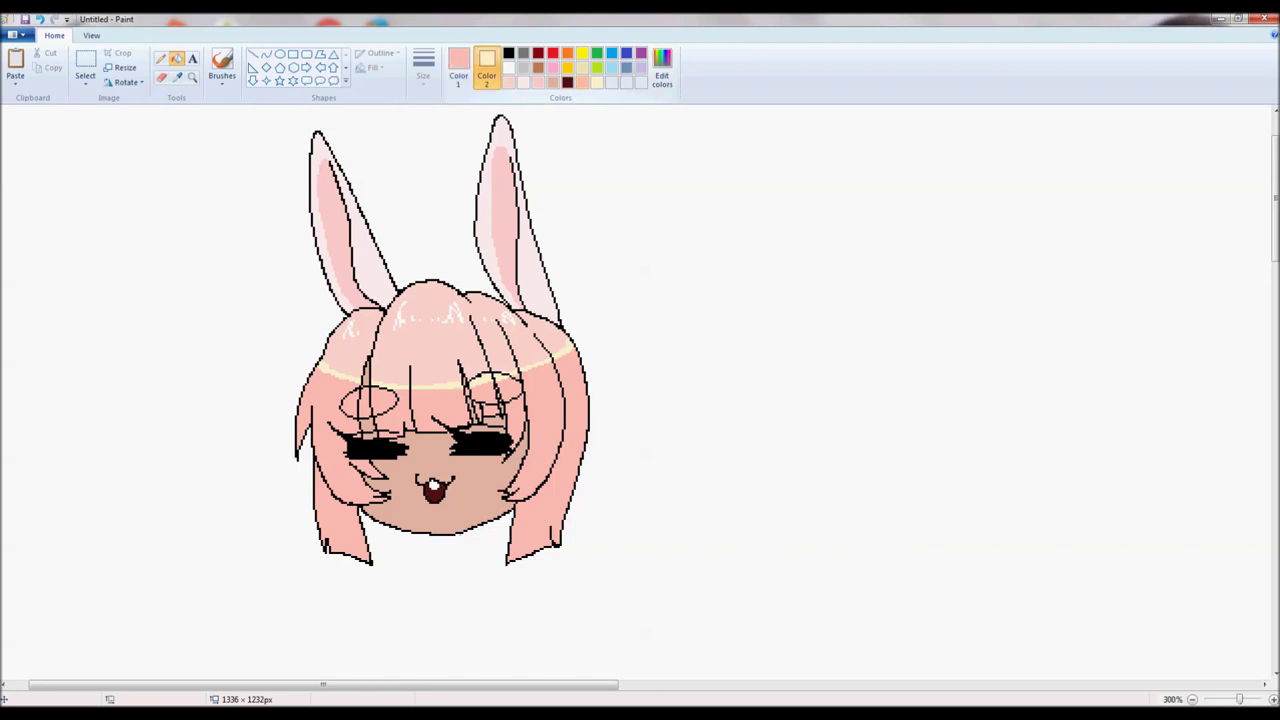
left_click(486, 68)
left_click(662, 68)
left_click_drag(786, 284, 783, 297)
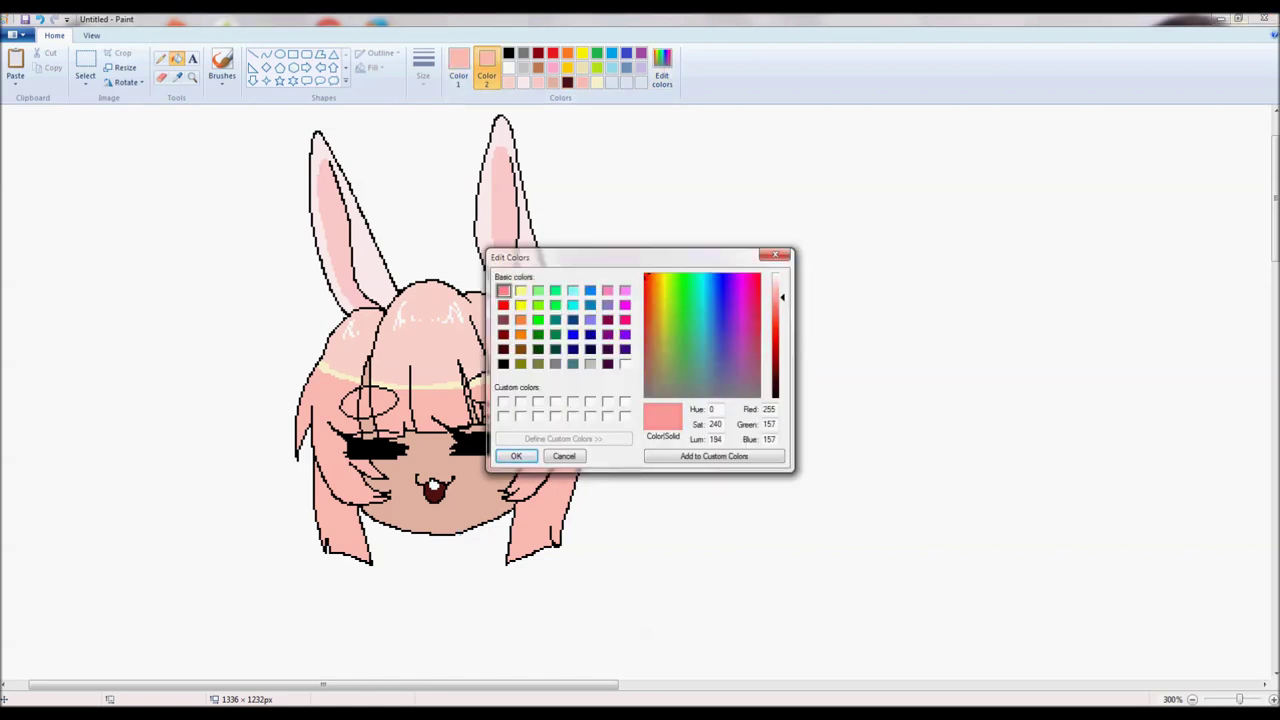
left_click(516, 456)
left_click(161, 58)
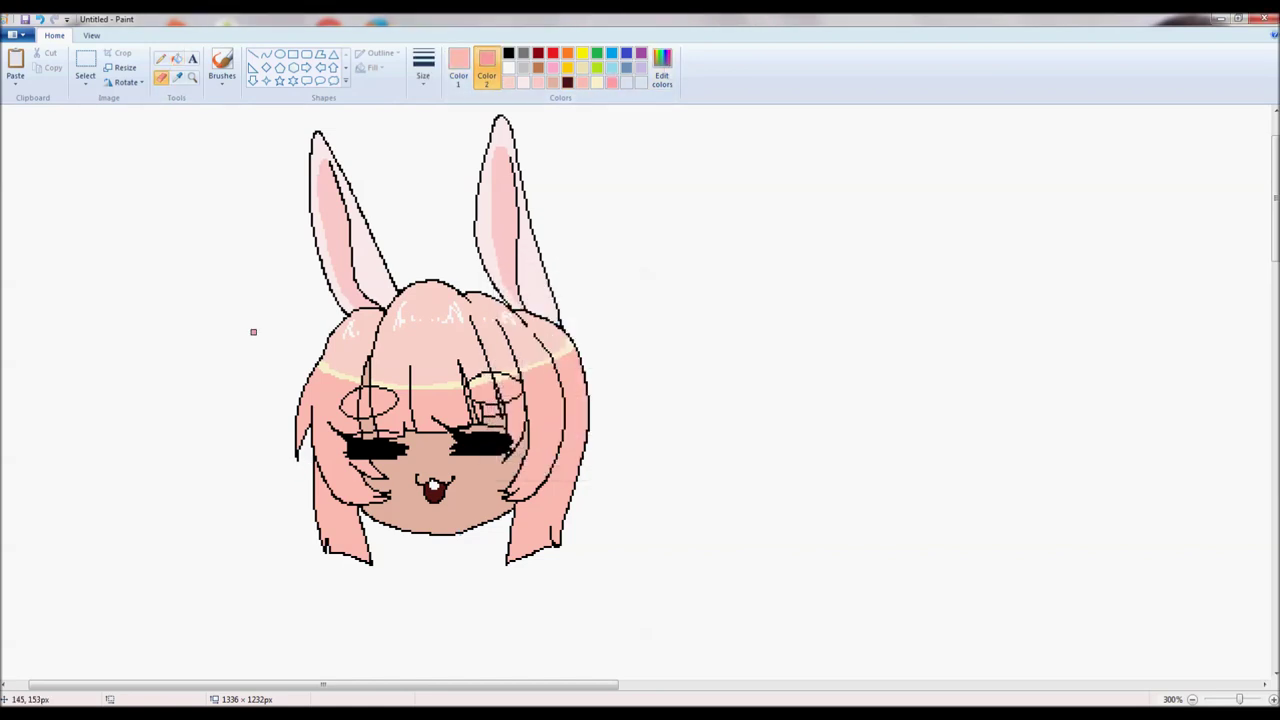
Outline a second shading edge across the lower side hair and fill the areas below it with the deeper pink
left_click(177, 58)
right_click(342, 516)
left_click(161, 77)
key("ctrl+z")
left_click_drag(318, 463, 364, 482)
left_click(177, 58)
right_click(346, 490)
right_click(526, 490)
right_click(536, 525)
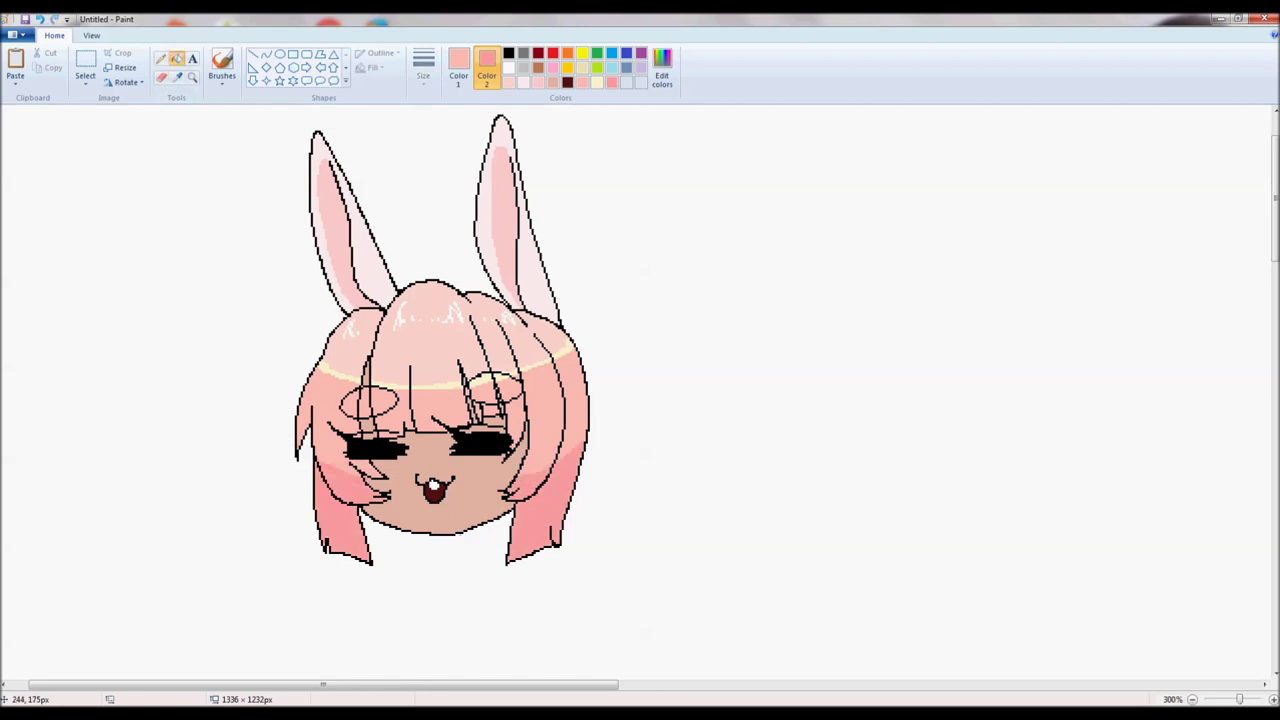
Refill the front locks beside the face with the medium pink and shade their outer edges with the deeper pink
left_click(338, 487)
left_click(530, 485)
left_click(161, 77)
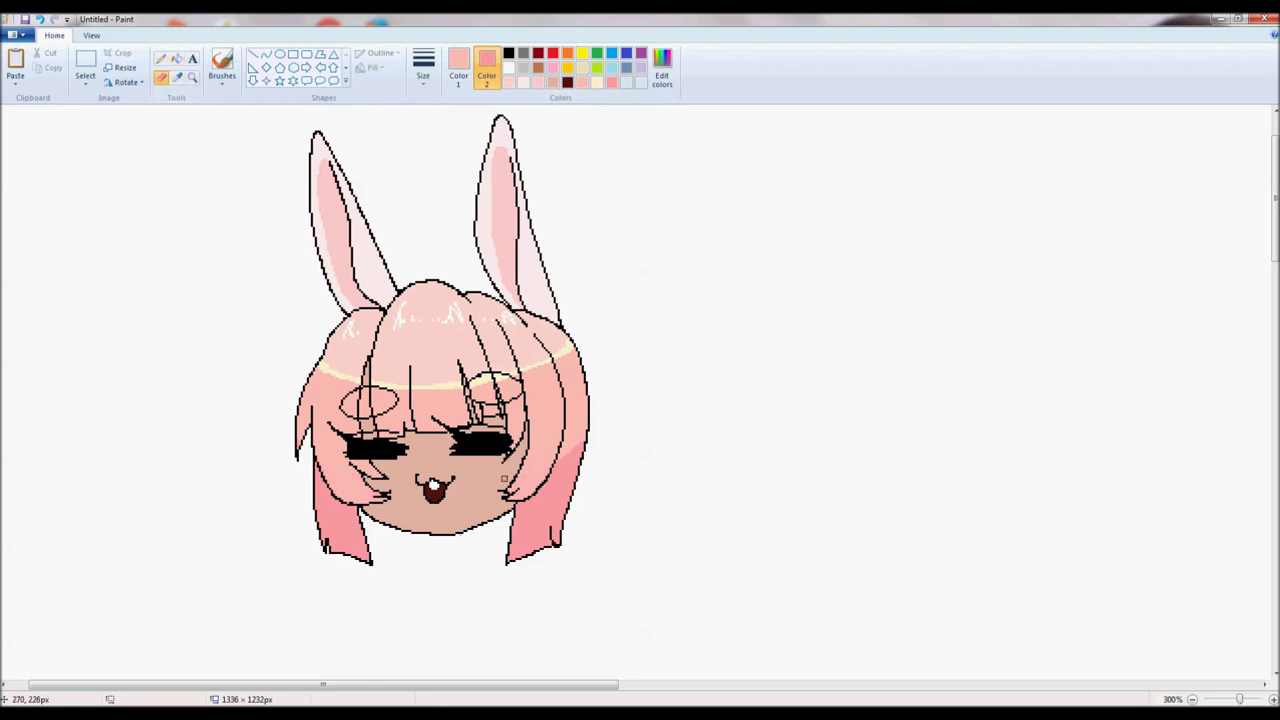
left_click_drag(537, 415, 507, 529)
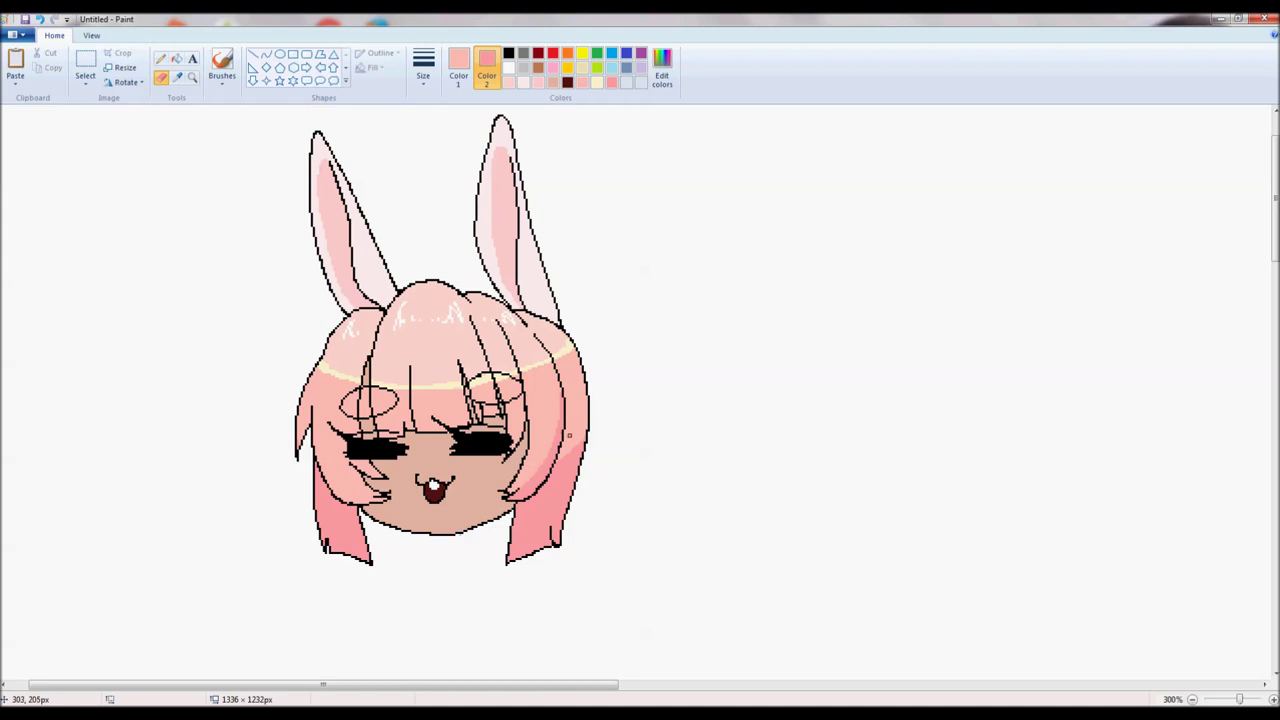
mouse_move(312, 425)
left_mouse_down()
mouse_move(348, 498)
mouse_move(322, 459)
left_mouse_up()
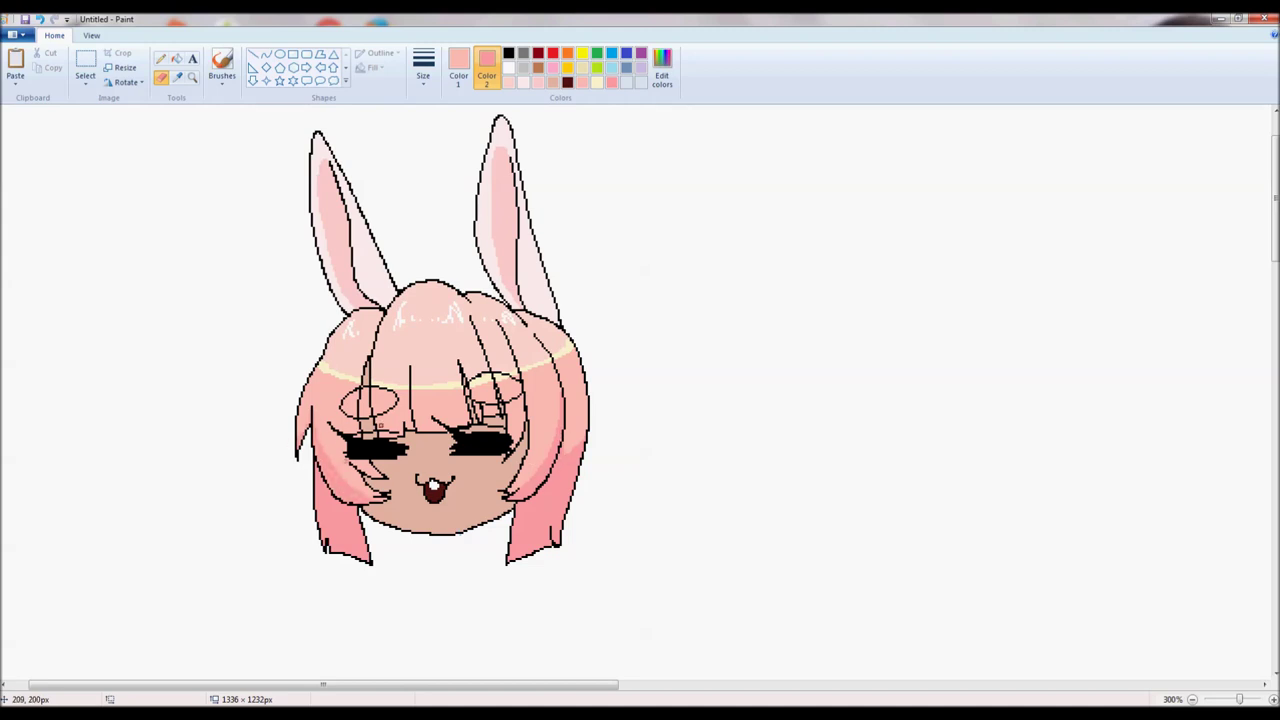
Shade parts of the fringe above the eyes with the deeper pink, undoing misplaced strokes
left_click_drag(489, 414, 491, 446)
key("ctrl+z")
left_click_drag(522, 434, 505, 446)
key("ctrl+z")
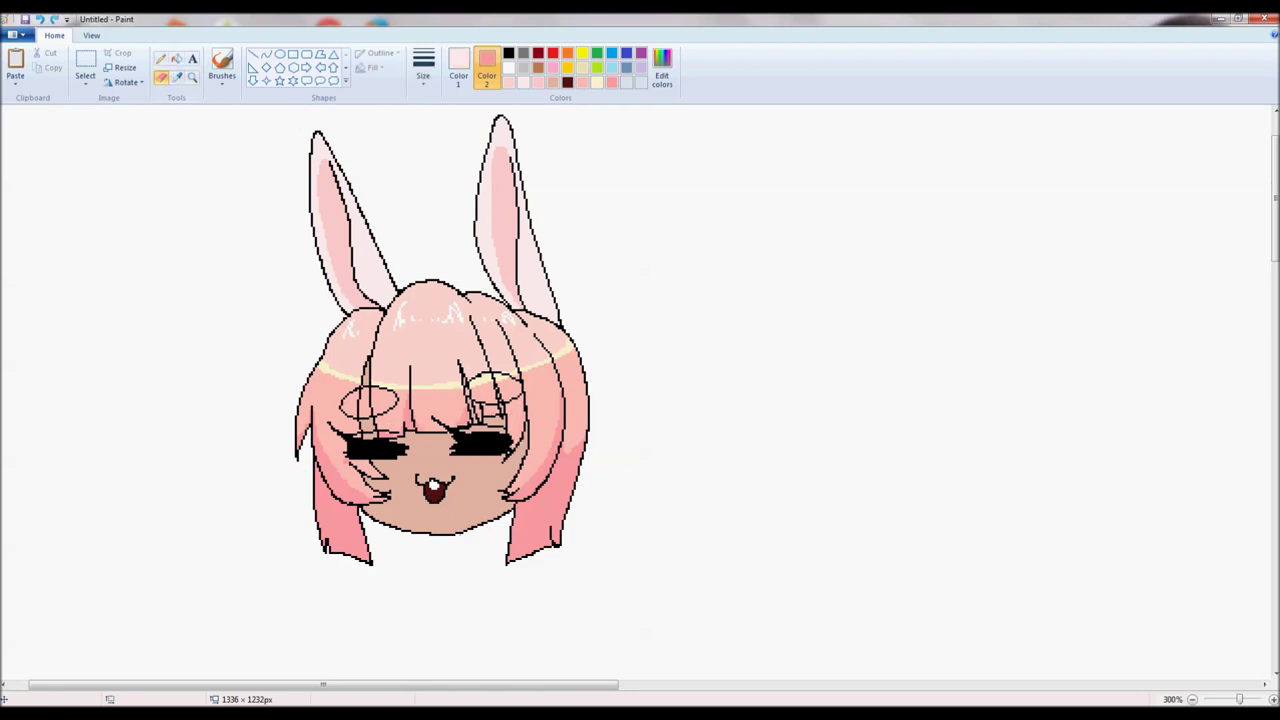
Mix slightly darker ear pinks and shade the lower outer and inner areas of both ears with the colour-replacing Eraser
left_click(662, 70)
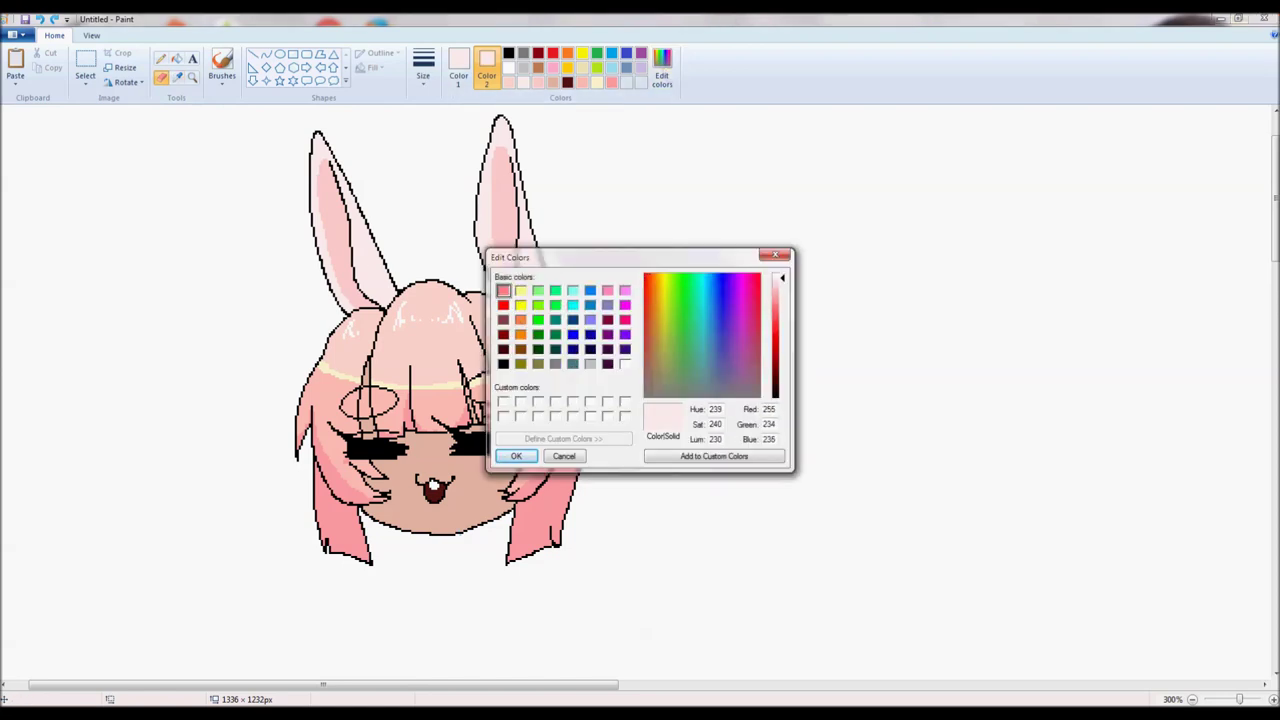
left_click_drag(782, 280, 782, 288)
left_click(516, 456)
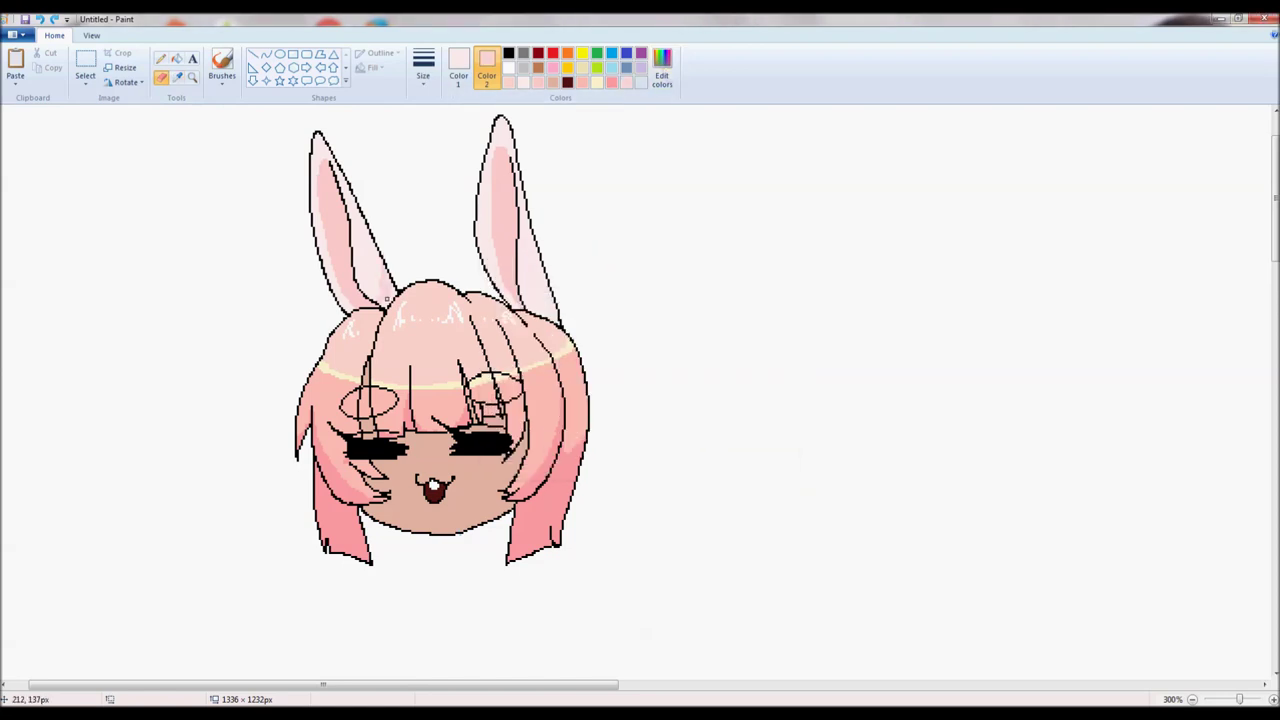
left_click_drag(563, 287, 523, 299)
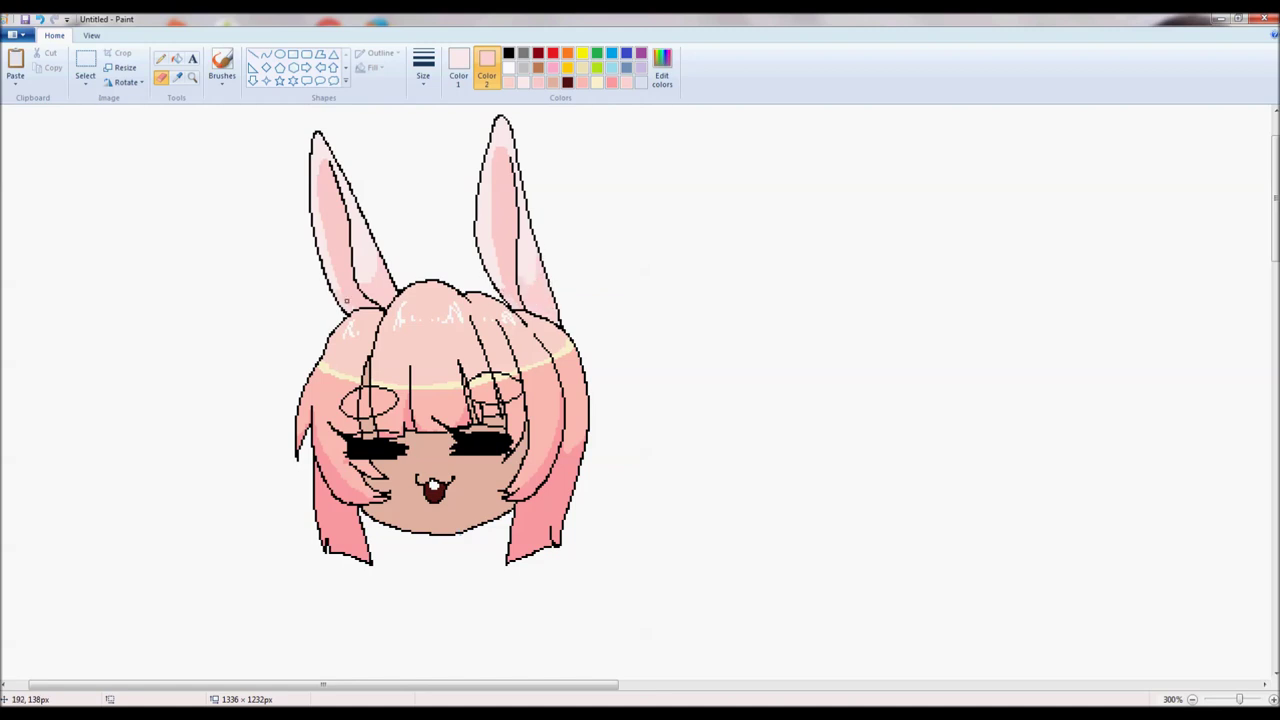
left_click(662, 68)
left_click(516, 456)
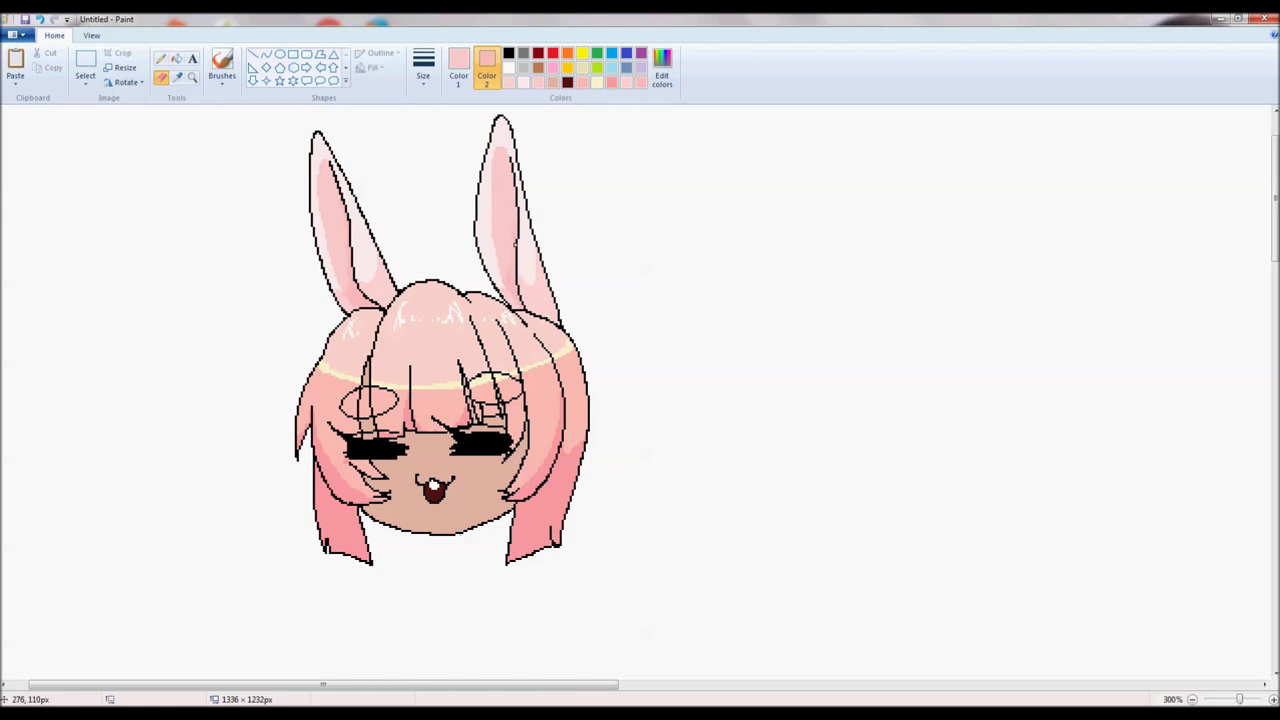
Mix a darker rose pink from the side lock's colour and set black as the colour the Eraser replaces
left_click(160, 59)
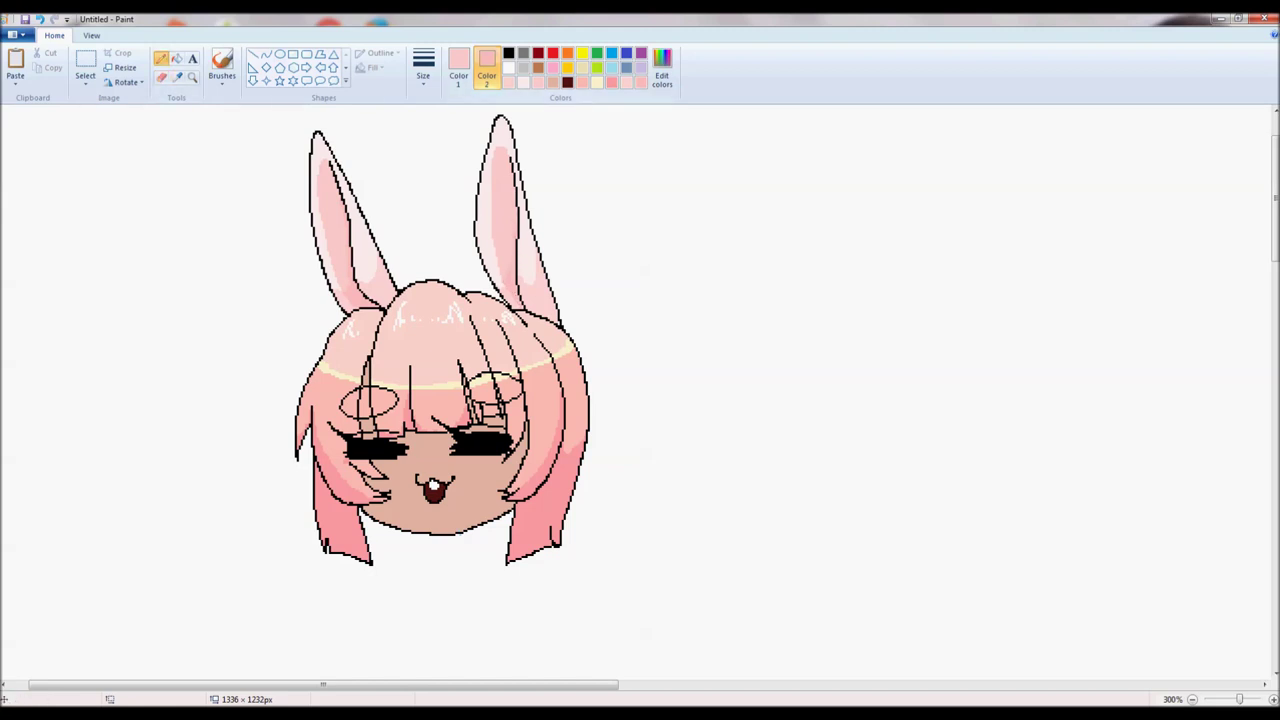
left_click(458, 68)
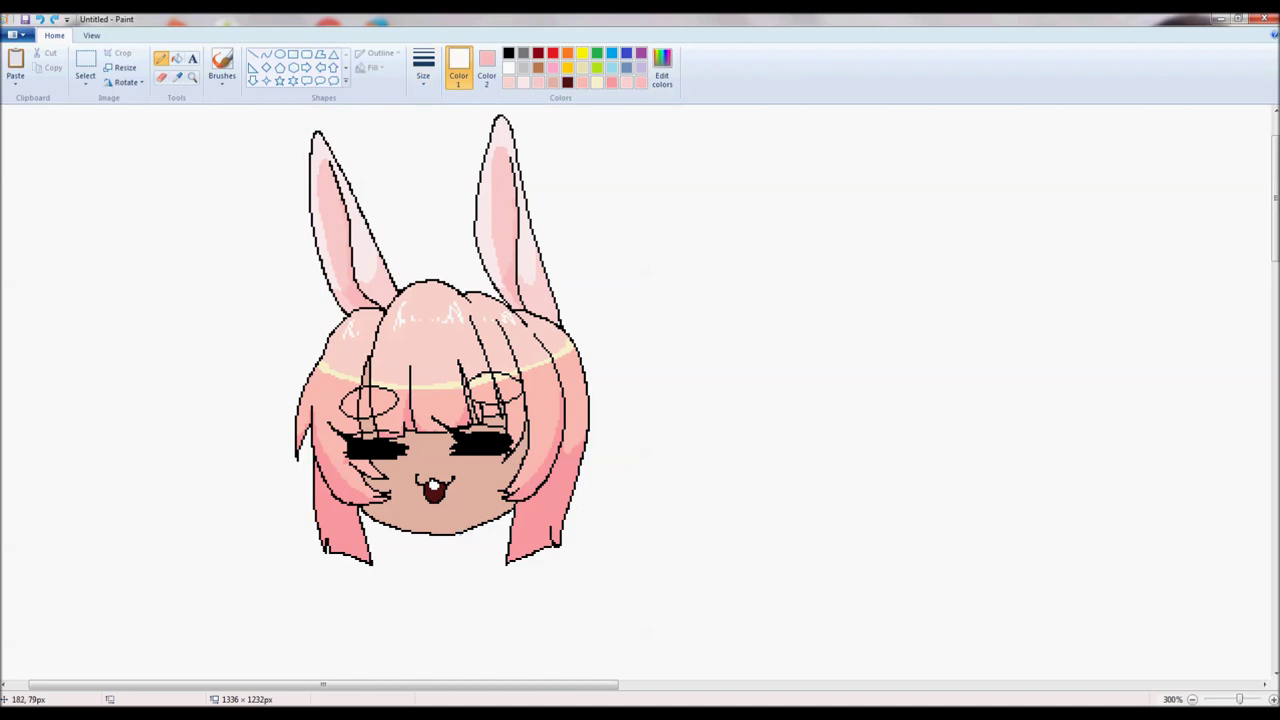
left_click(508, 53)
left_click(177, 77)
right_click(336, 520)
left_click(487, 68)
left_click(662, 68)
left_click_drag(782, 296, 782, 302)
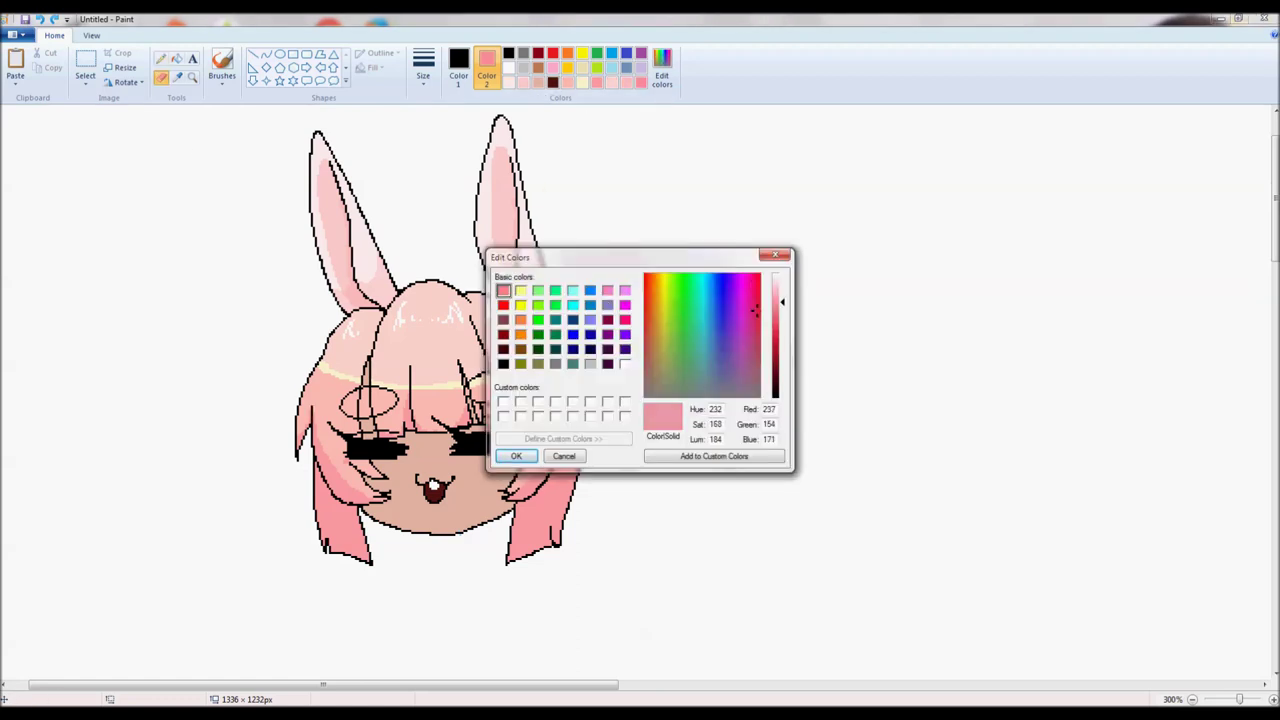
left_click_drag(782, 302, 782, 312)
left_click(516, 456)
Enlarge the Eraser and recolour the black lines of the front locks on both sides of the face rose pink
left_click_drag(320, 452, 320, 478)
left_click(423, 68)
left_click(452, 108)
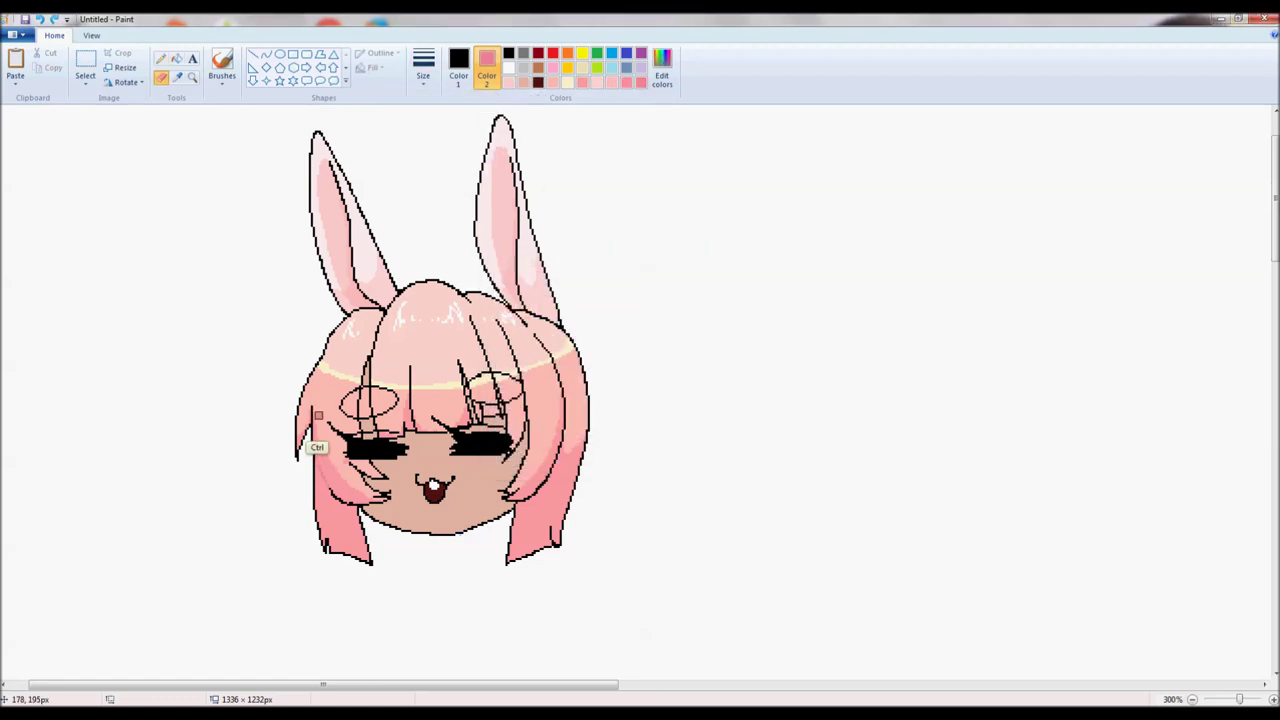
mouse_move(351, 502)
left_mouse_down()
mouse_move(382, 497)
mouse_move(351, 465)
mouse_move(387, 484)
left_mouse_up()
left_click_drag(329, 421, 363, 460)
mouse_move(509, 430)
left_mouse_down()
mouse_move(519, 422)
mouse_move(511, 496)
mouse_move(521, 492)
left_mouse_up()
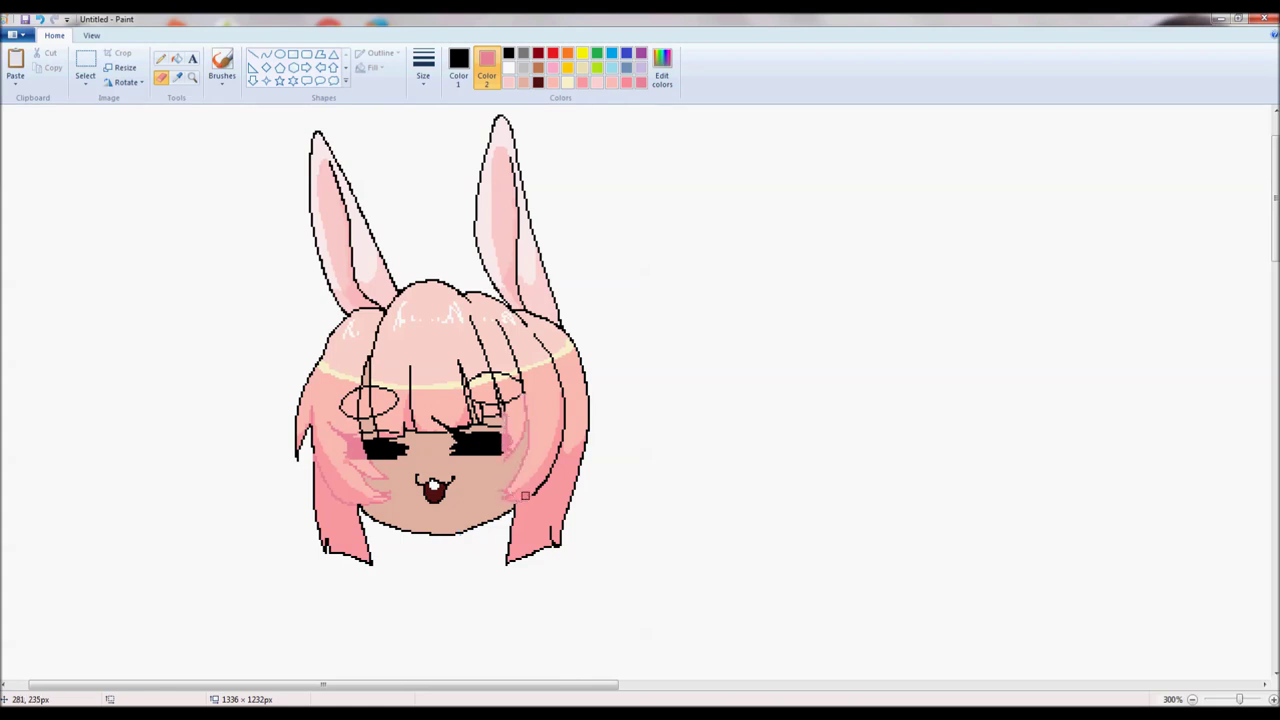
Recolour the black lines of the left eyebrow and the left fringe strands up to the ear rose pink
left_click_drag(354, 373, 358, 417)
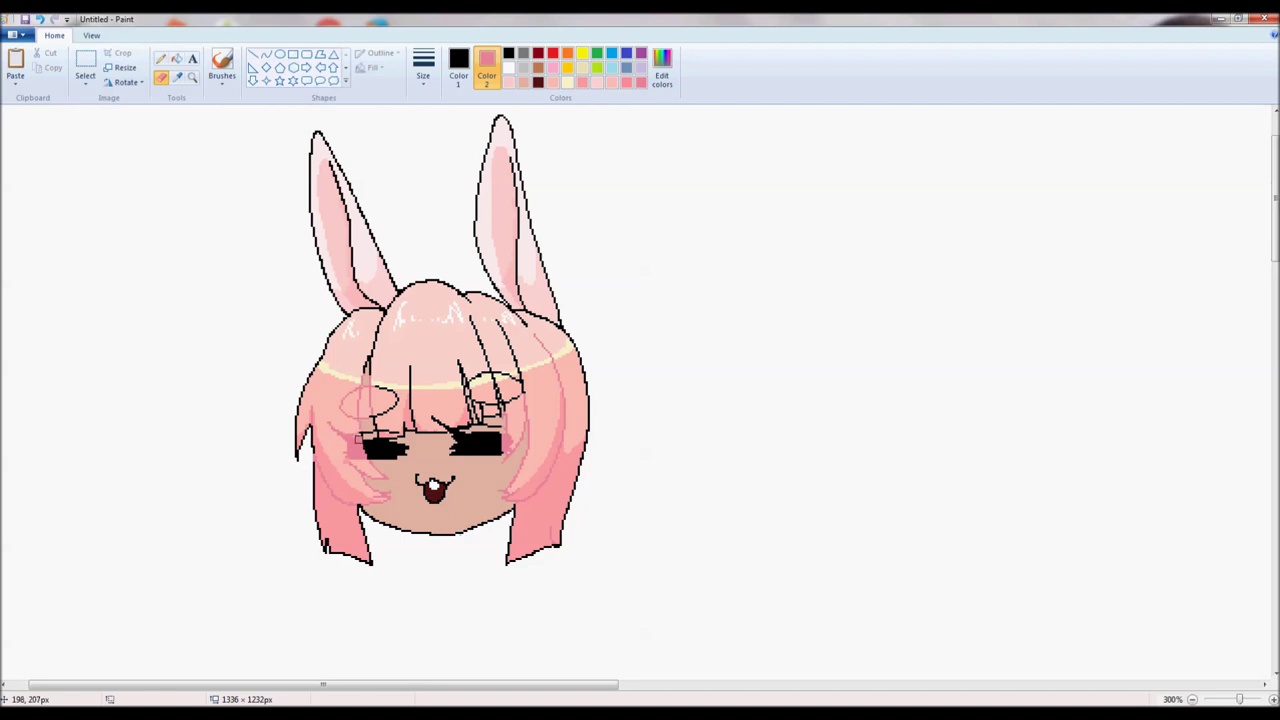
left_click_drag(378, 417, 377, 424)
left_click(424, 67)
left_click(452, 106)
left_click_drag(370, 370, 377, 313)
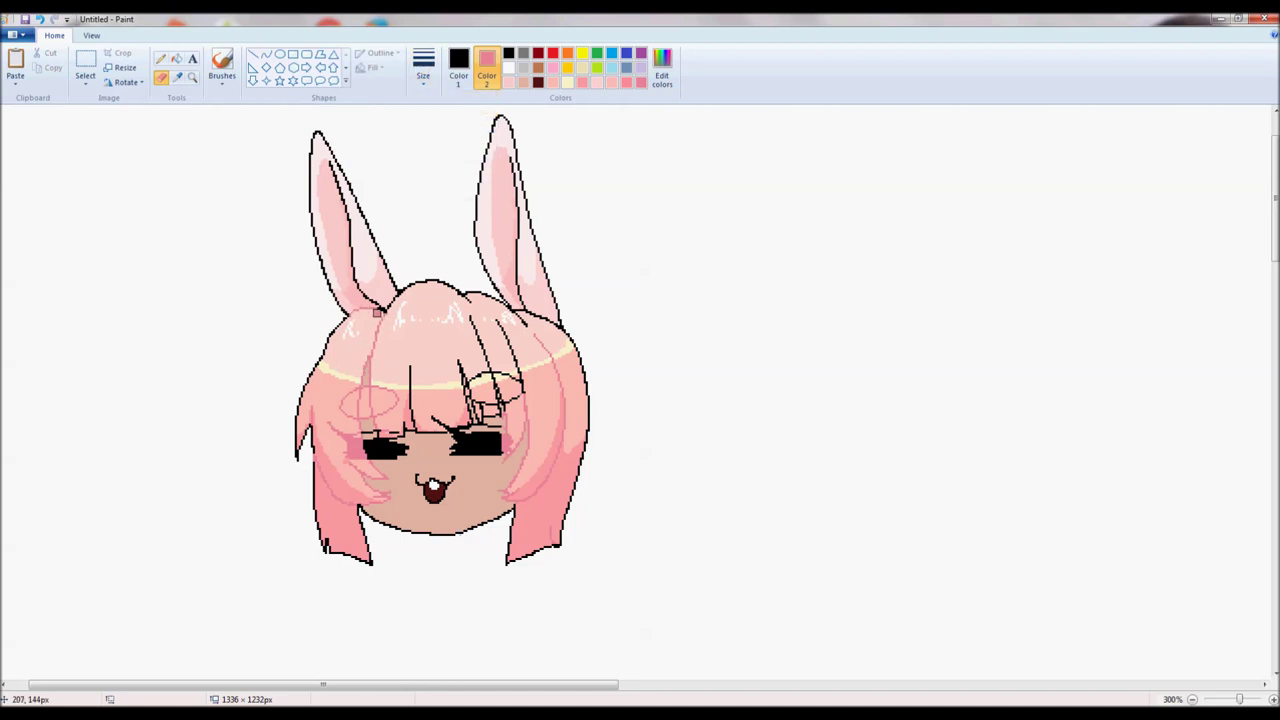
Recolour the remaining fringe lines, the right eyebrow and the hairline below the right ear rose pink
mouse_move(456, 300)
left_mouse_down()
mouse_move(494, 381)
mouse_move(512, 367)
mouse_move(495, 318)
mouse_move(465, 365)
mouse_move(480, 417)
mouse_move(486, 357)
mouse_move(469, 418)
mouse_move(396, 423)
mouse_move(407, 439)
mouse_move(393, 427)
mouse_move(497, 421)
mouse_move(469, 411)
mouse_move(433, 431)
mouse_move(463, 424)
left_mouse_up()
key("ctrl+z")
mouse_move(511, 320)
left_mouse_down()
mouse_move(543, 313)
mouse_move(553, 337)
left_mouse_up()
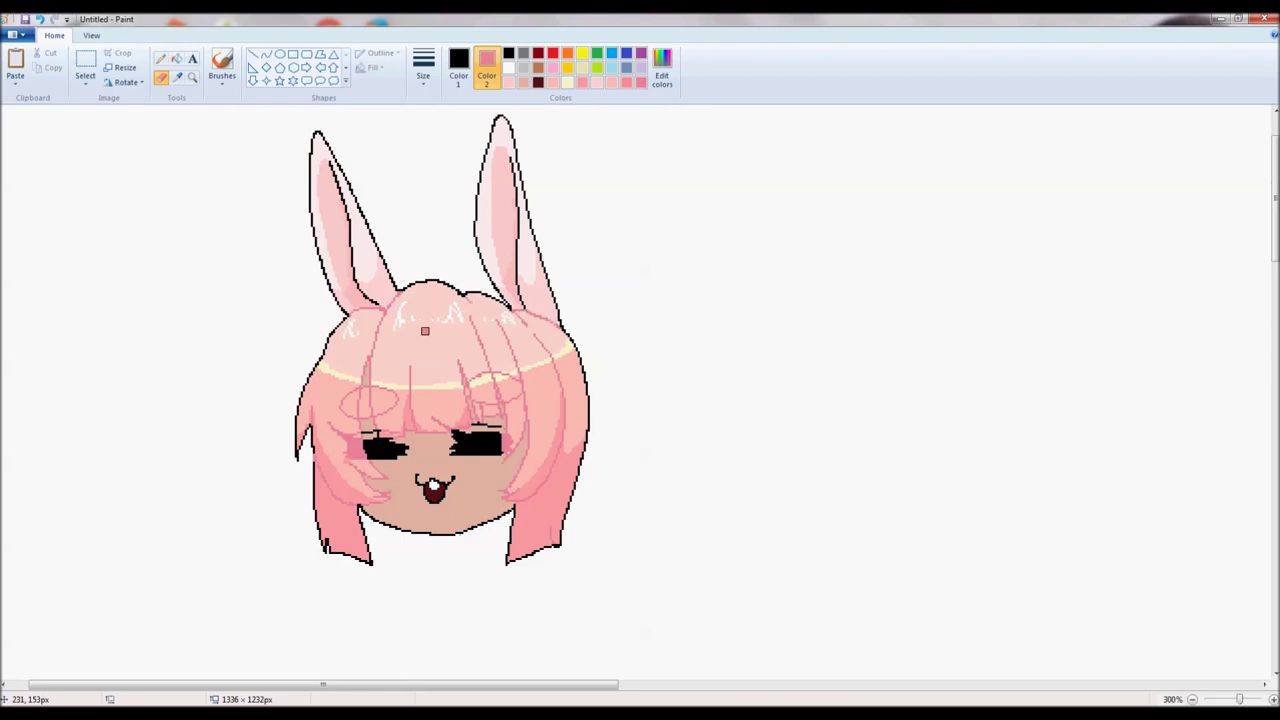
Sample the medium hair pink and touch up the hair beside the right eye with the Pencil
left_click(161, 59)
left_click(177, 78)
left_click(508, 447)
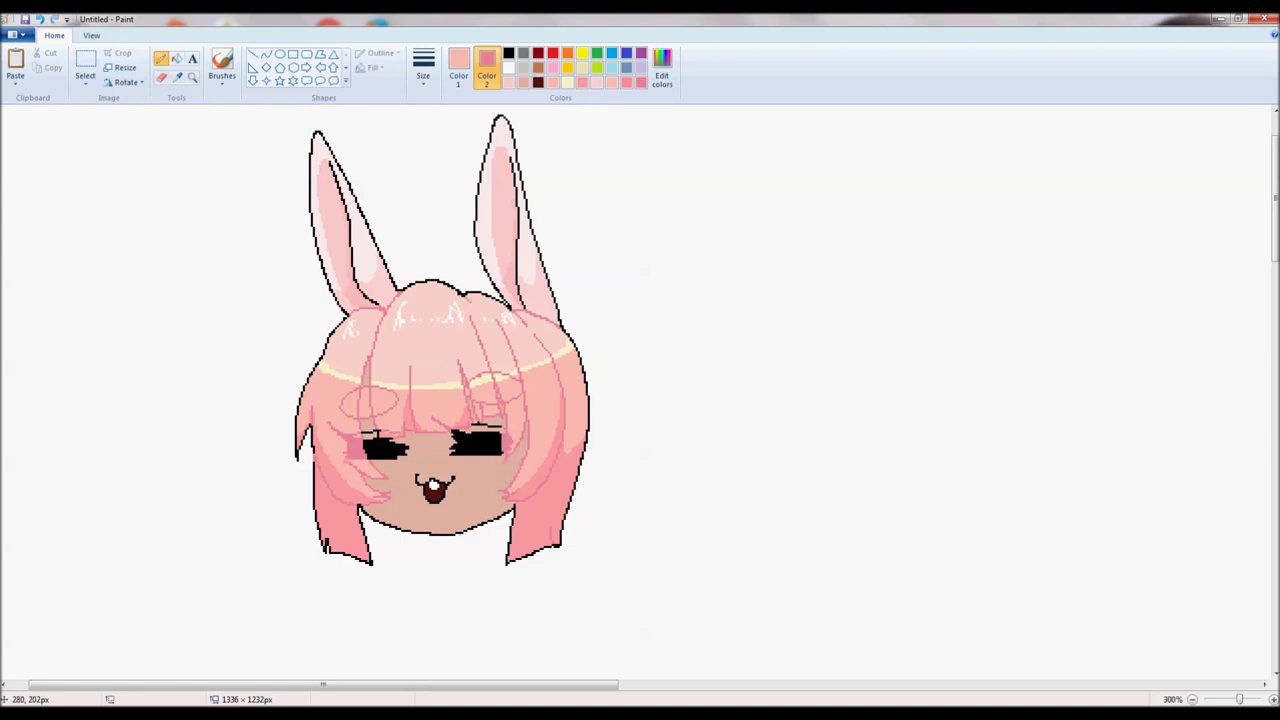
Mix a darker pink from the ear's colour and recolour the black inner lines of both ears with it
left_click(176, 77)
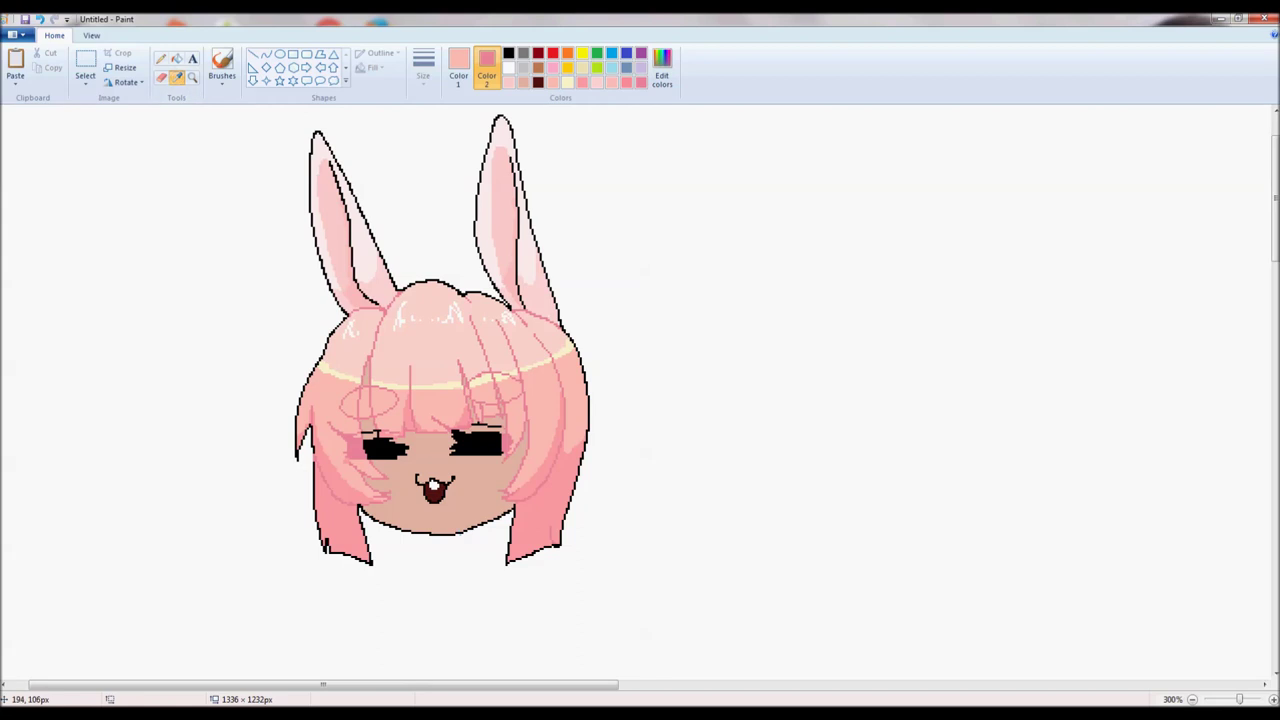
left_click(371, 298)
left_click(662, 68)
left_click(516, 456)
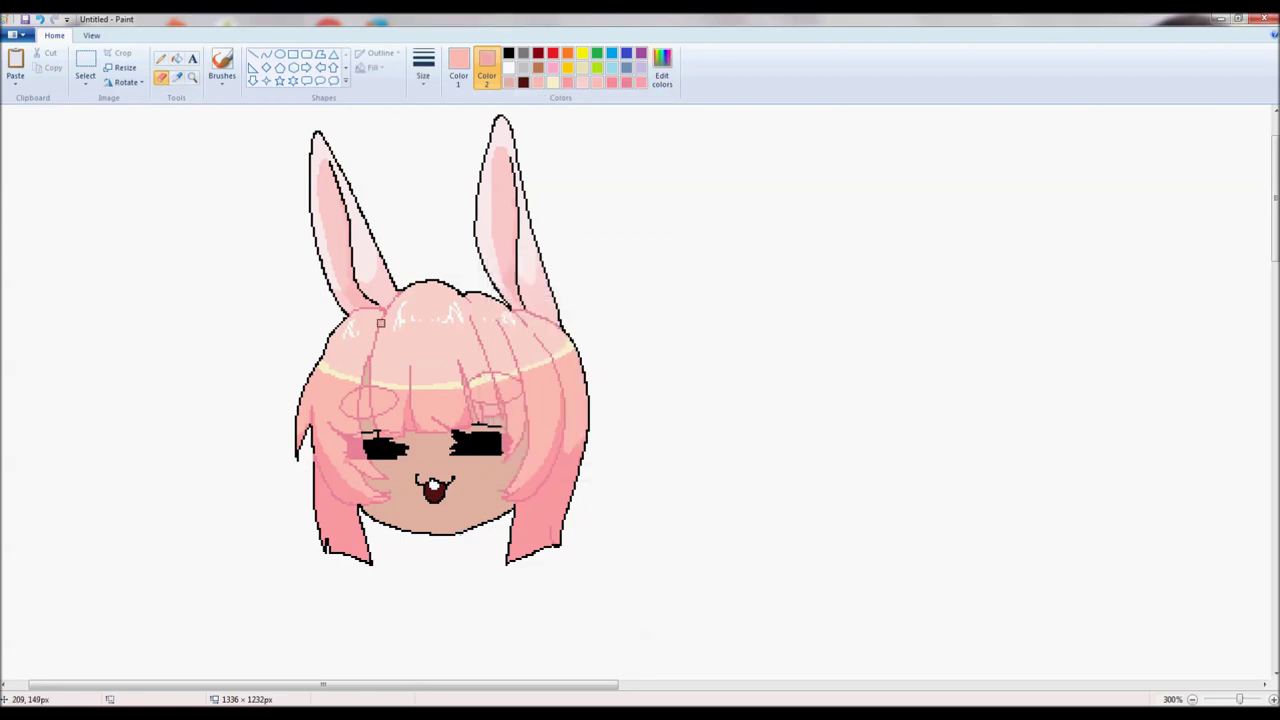
left_click(458, 70)
left_click(508, 53)
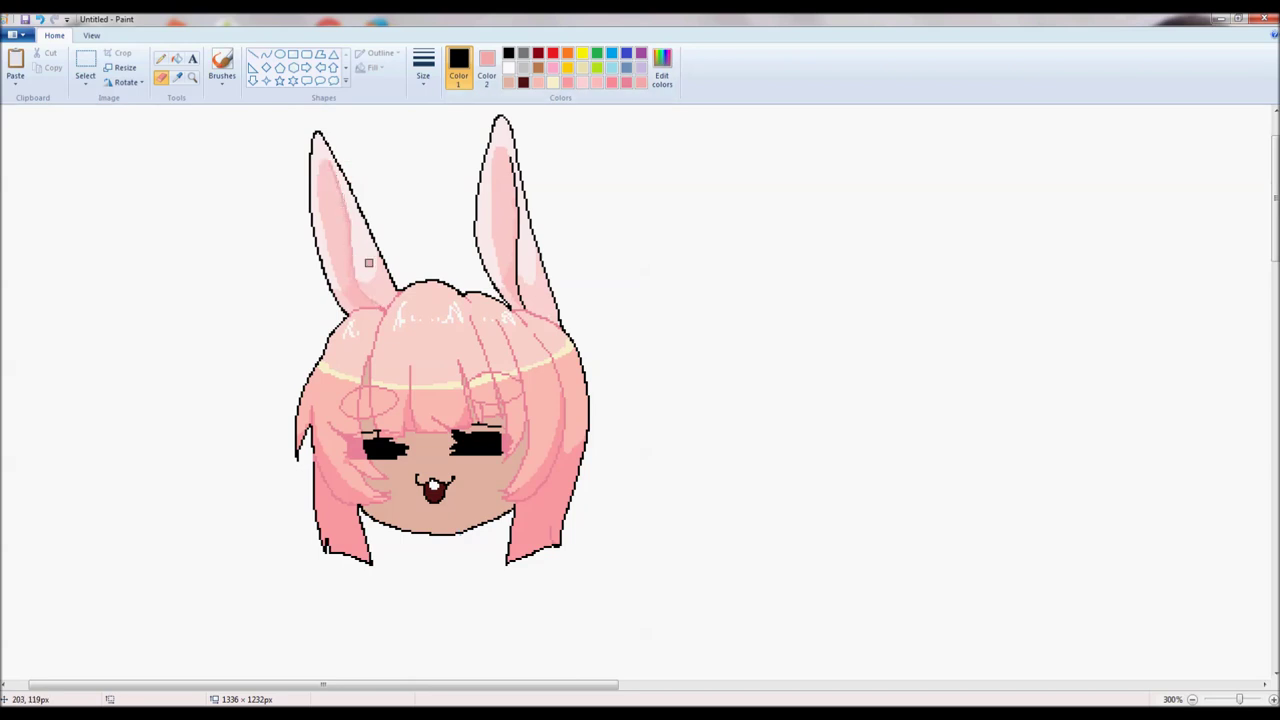
Sample the light pink near the left ear's base and touch up the right ear's outer base with the Pencil
left_click(193, 77)
left_click(542, 340)
left_click(161, 59)
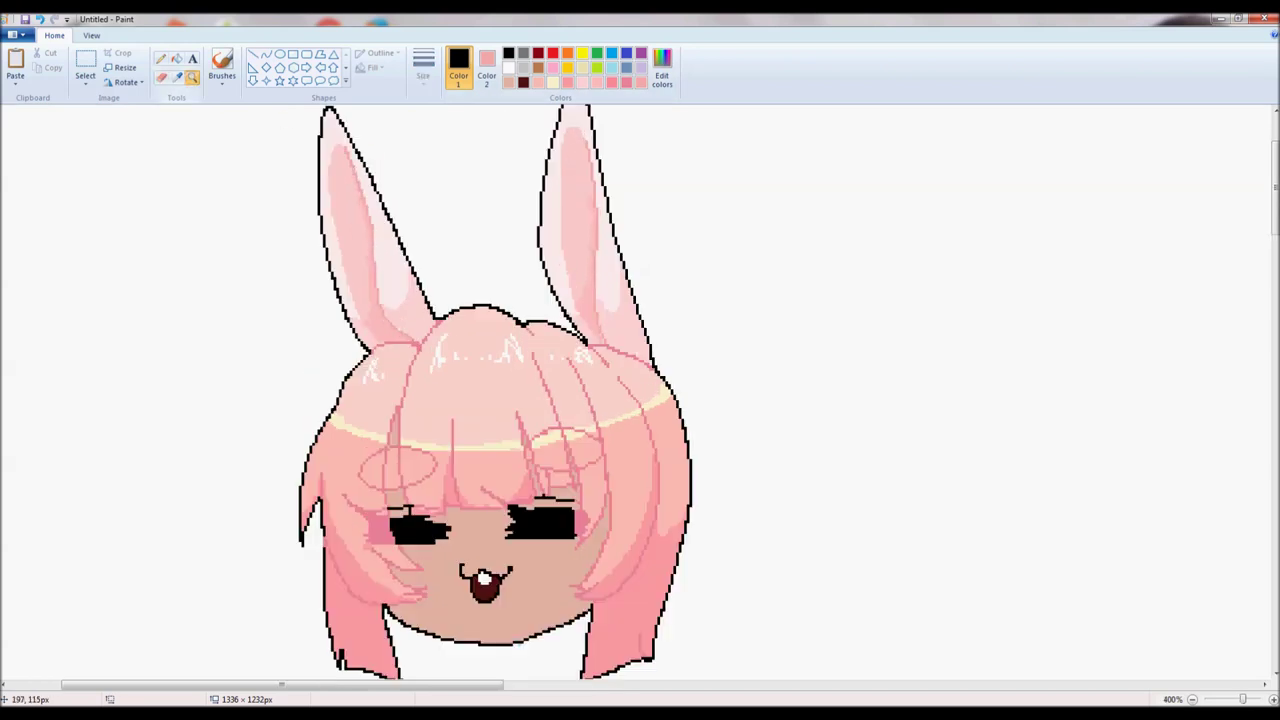
left_click(177, 77)
left_click(398, 329)
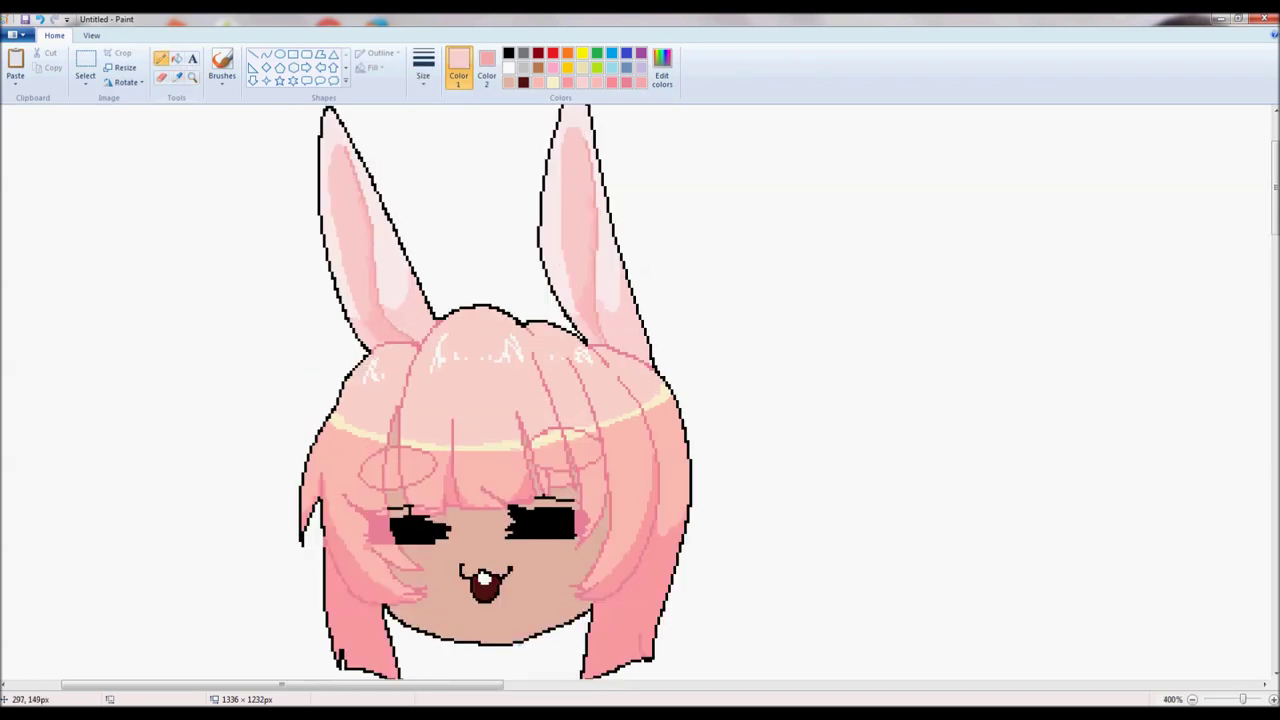
Sample the face's skin colour and mix a darker skin shade from it as Color 2, RGB 214, 141, 133
left_click(193, 77)
right_click(324, 278)
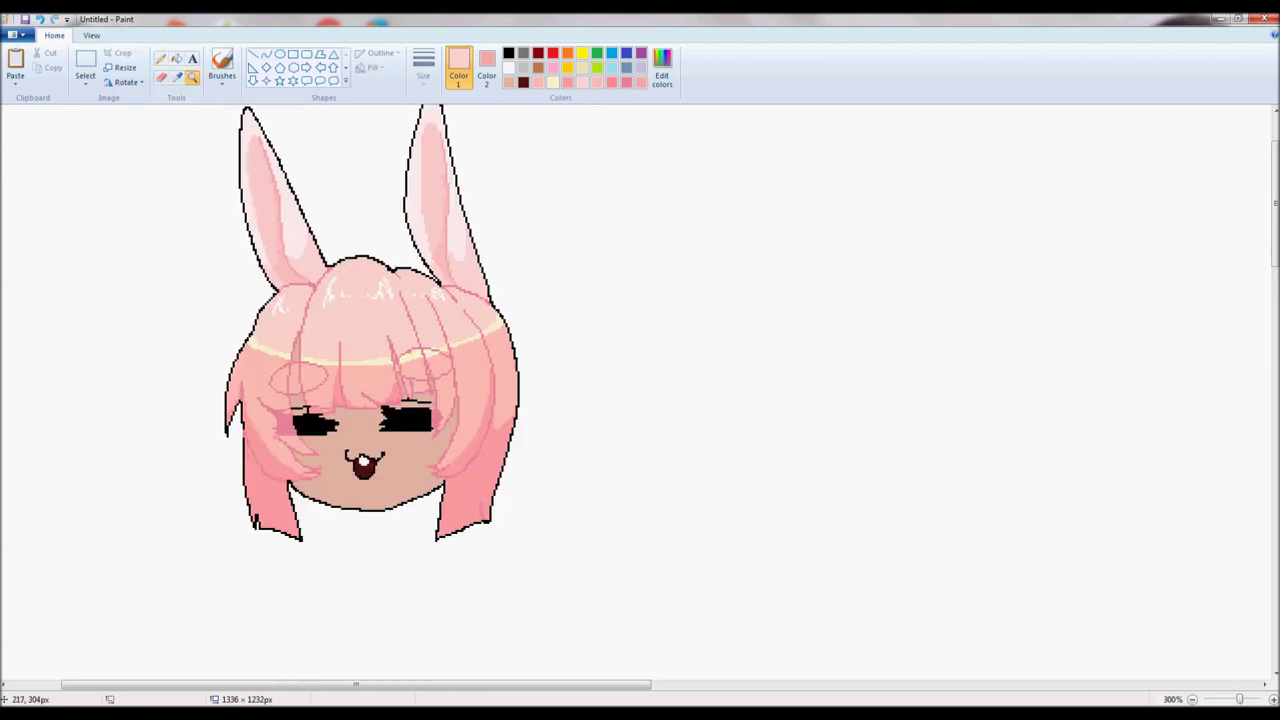
left_click_drag(310, 685, 289, 685)
left_click(177, 77)
left_click(430, 492)
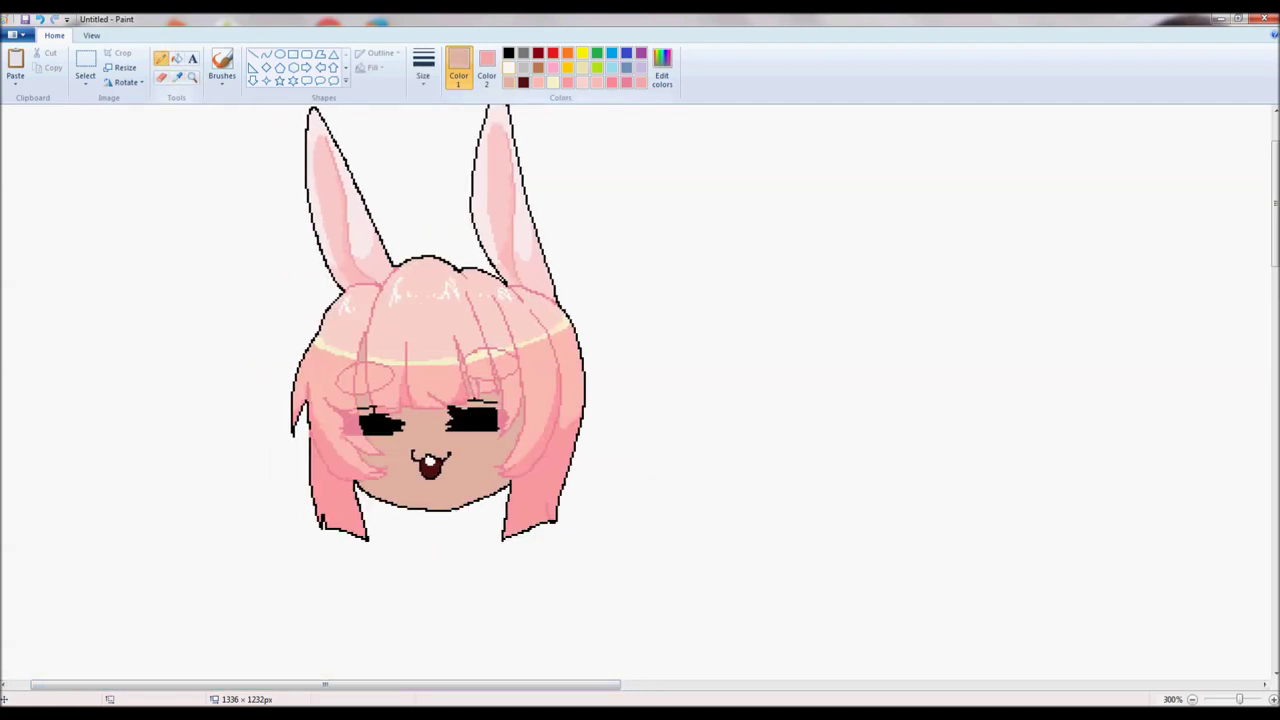
left_click(487, 67)
left_click(177, 77)
left_click(430, 492)
left_click(662, 67)
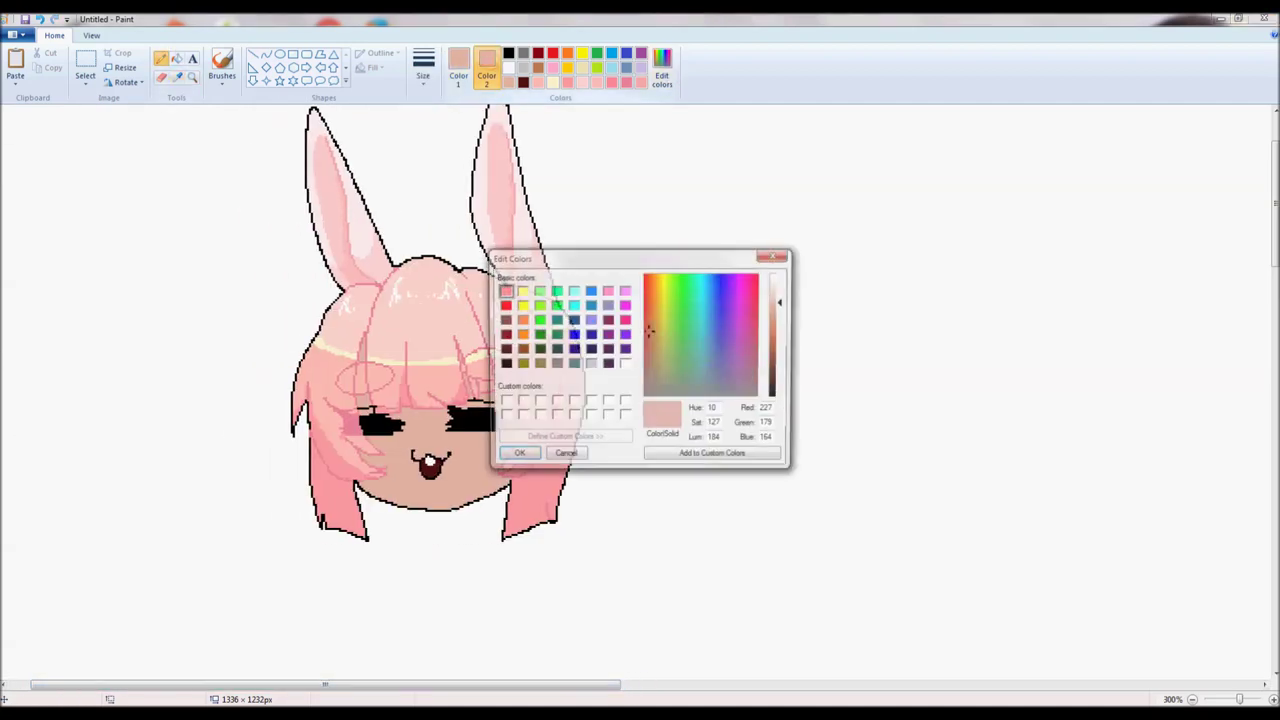
left_click_drag(782, 302, 782, 311)
left_click(647, 338)
left_click(516, 456)
Shade the skin below the fringe, between the hair strands and beside the hair tips at both cheeks with the darker skin shade
left_click(161, 77)
mouse_move(365, 335)
left_mouse_down()
mouse_move(363, 409)
mouse_move(505, 405)
left_mouse_up()
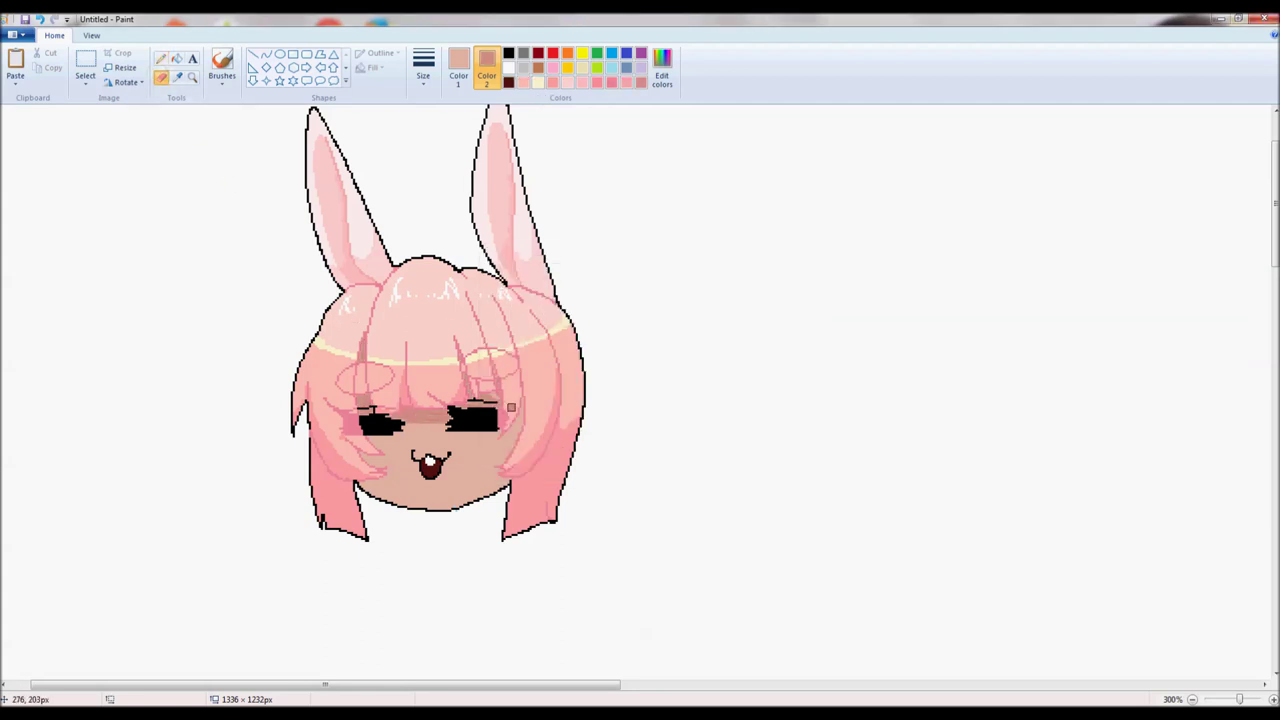
scroll(389, 441, "up", 1)
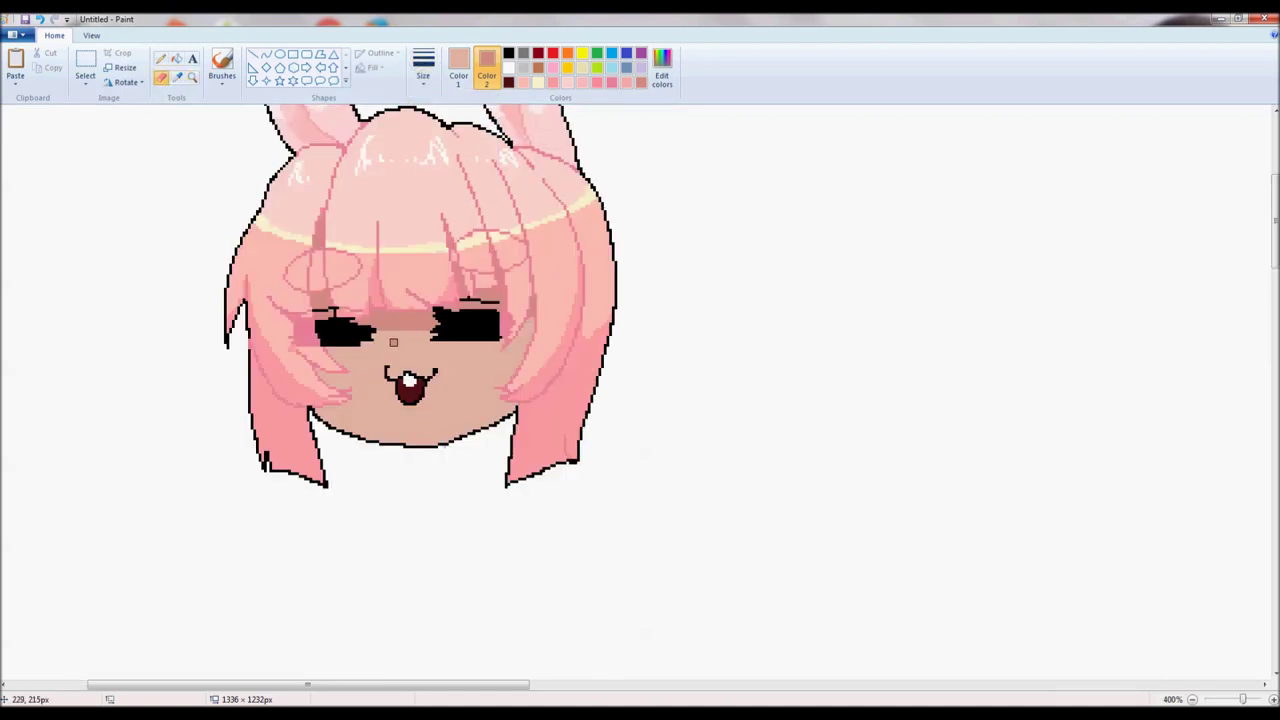
left_click_drag(300, 356, 320, 381)
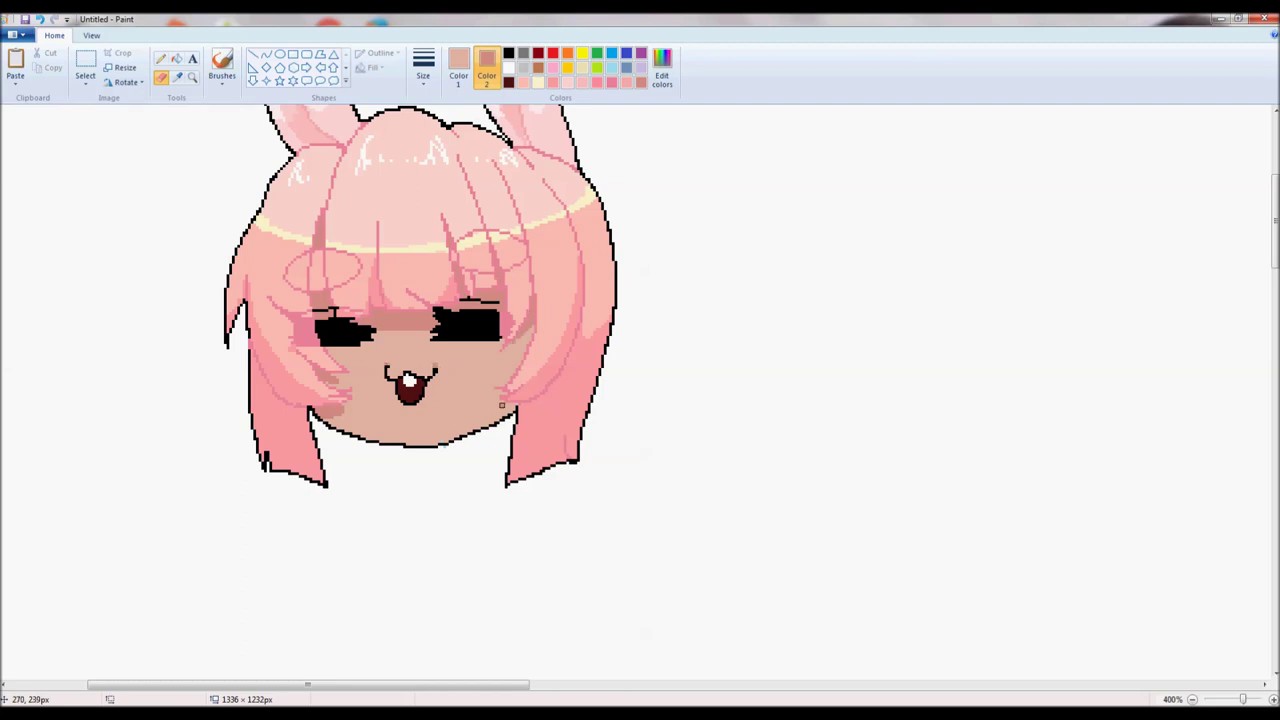
Sample the skin shadow colour and mix a still darker shade of it as Color 2
left_click(177, 77)
left_click(438, 408)
left_click(509, 68)
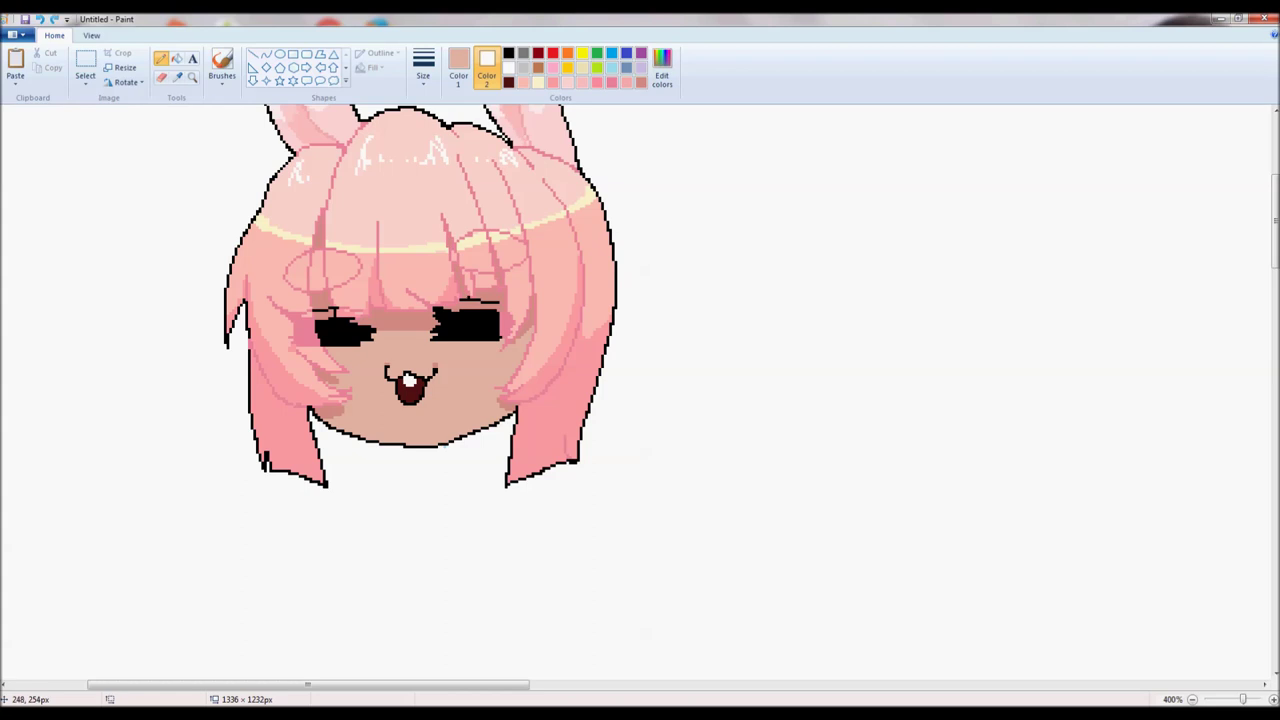
left_click(662, 70)
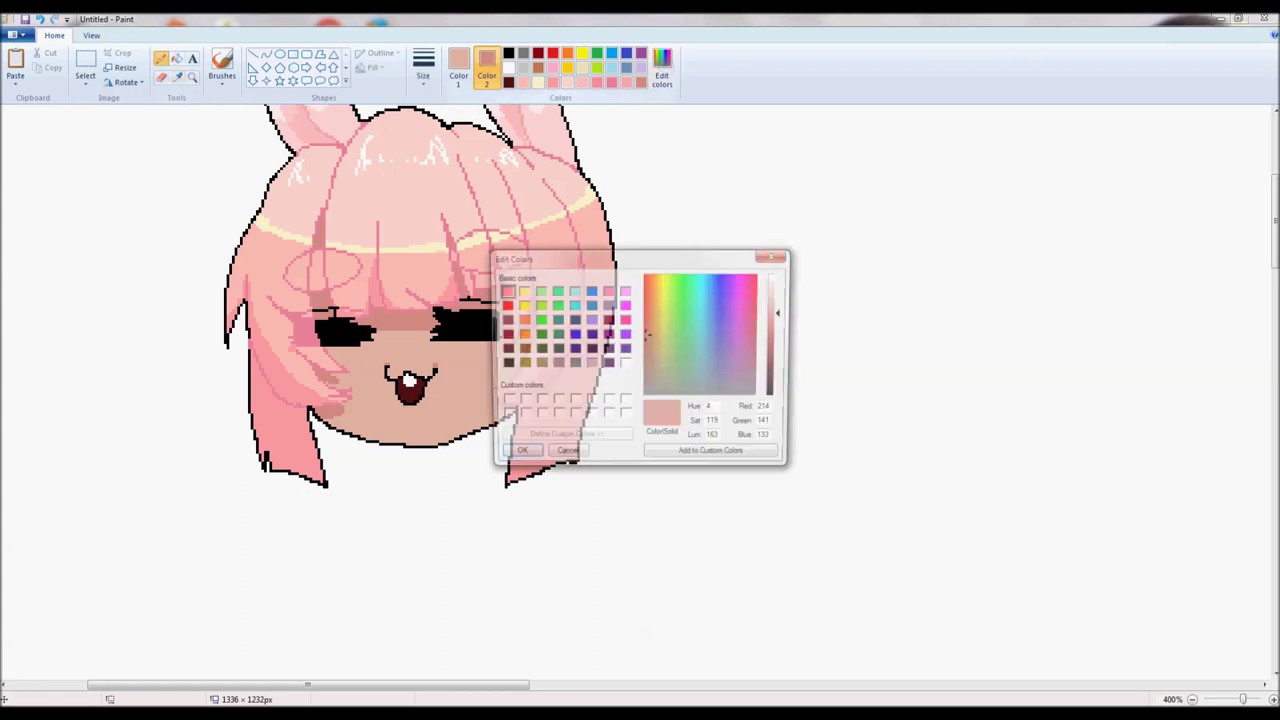
left_click_drag(783, 313, 783, 322)
left_click(516, 456)
Recolour the black mouth line and the thin black lines above both eyes with the darker skin shade, replacing only black
left_click(161, 77)
left_click(458, 68)
left_click(509, 53)
mouse_move(387, 367)
left_mouse_down()
mouse_move(390, 386)
mouse_move(436, 371)
left_mouse_up()
key("ctrl+z")
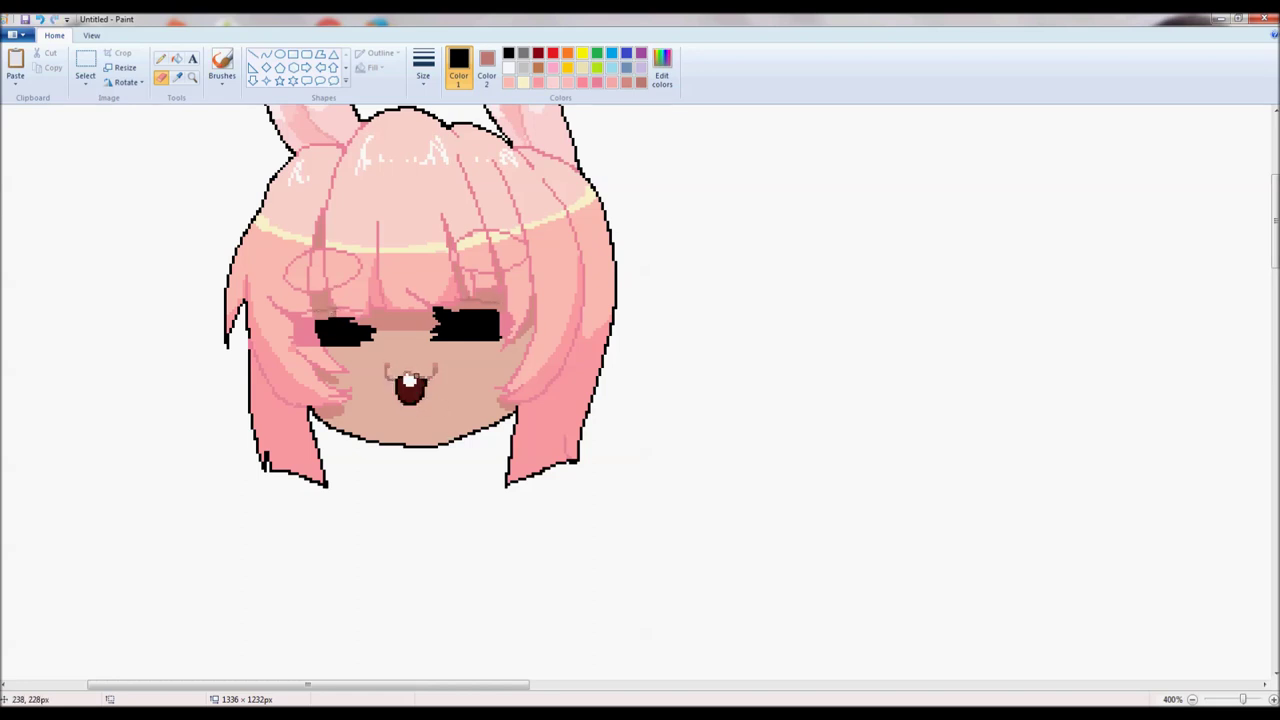
Draw a small white highlight on the chin below the mouth with the Pencil
left_click(161, 59)
left_click(509, 68)
left_click_drag(403, 413, 413, 416)
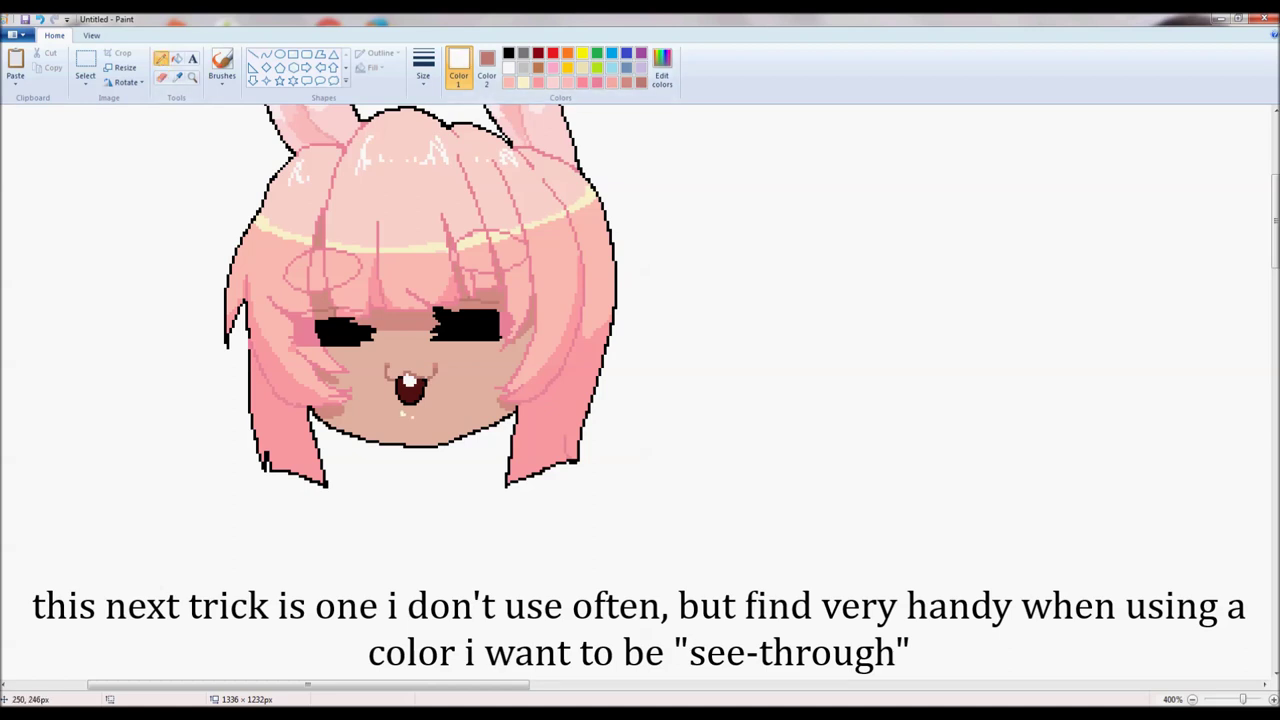
Paint a thick swatch of the sampled skin colour on the empty canvas beside the head, and select the Marker brush with white as Color 2
left_click(177, 77)
left_click(385, 355)
left_click(161, 59)
left_click(423, 66)
left_click(453, 186)
mouse_move(704, 146)
left_mouse_down()
mouse_move(682, 180)
mouse_move(775, 150)
mouse_move(800, 175)
left_mouse_up()
left_click(222, 80)
left_click(278, 130)
left_click(487, 68)
left_click(509, 68)
left_click(459, 68)
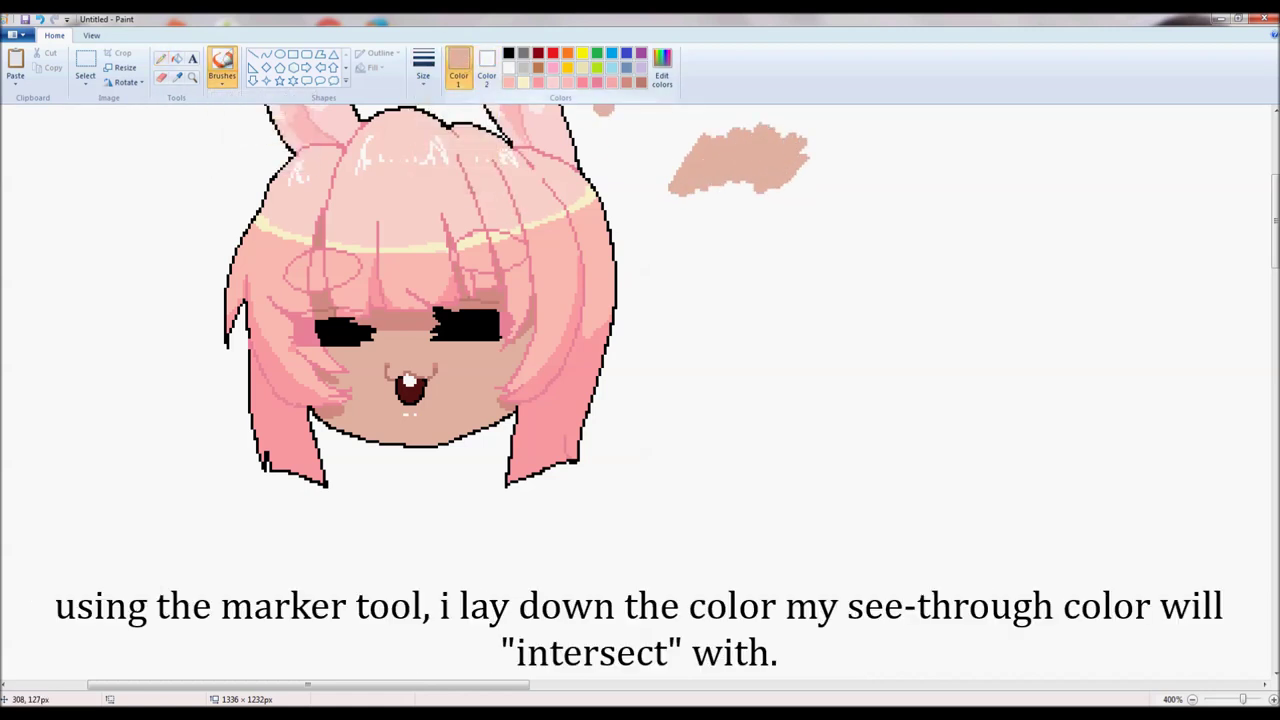
Try Marker strokes in the darker skin shade running down from the skin swatch
left_click(627, 82)
left_click(612, 82)
left_click_drag(742, 191, 714, 254)
key("ctrl+z")
left_click_drag(745, 155, 700, 255)
key("ctrl+z")
Mix a lighter, more saturated pink and draw a Marker stroke from the skin swatch diagonally down onto the empty canvas
left_click(662, 68)
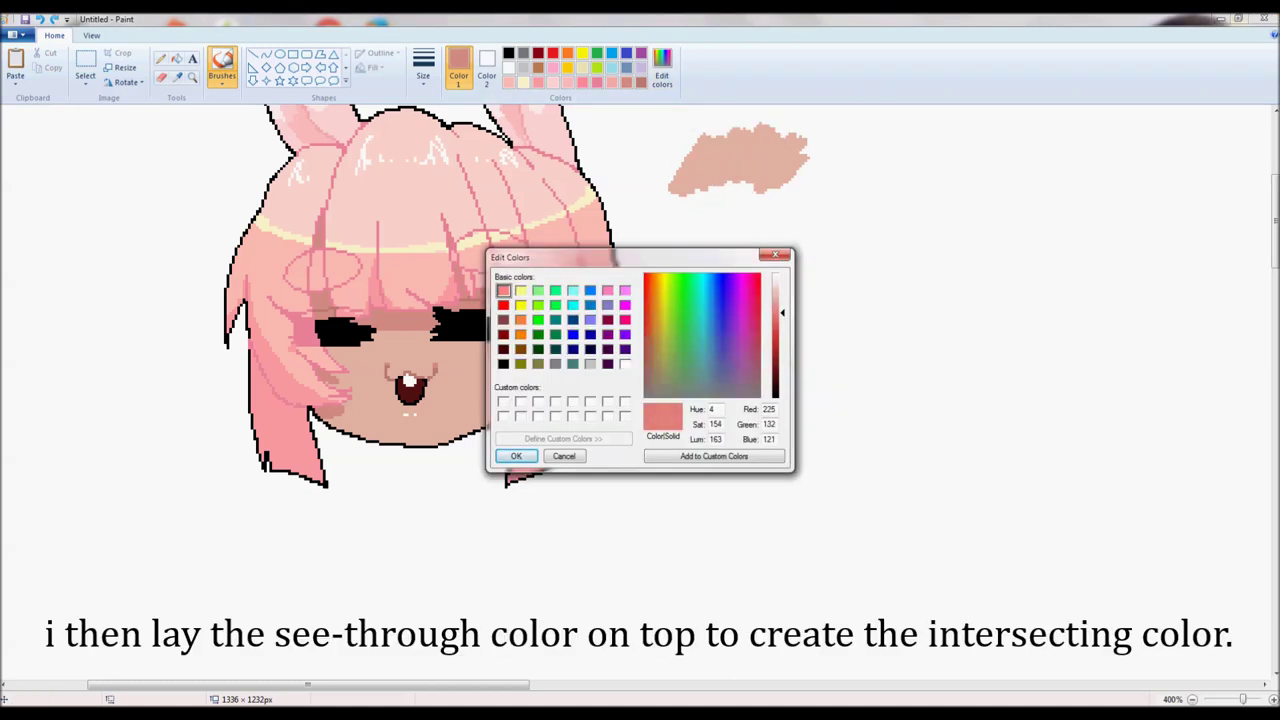
left_click_drag(782, 313, 782, 298)
left_click(516, 456)
left_click_drag(765, 172, 700, 272)
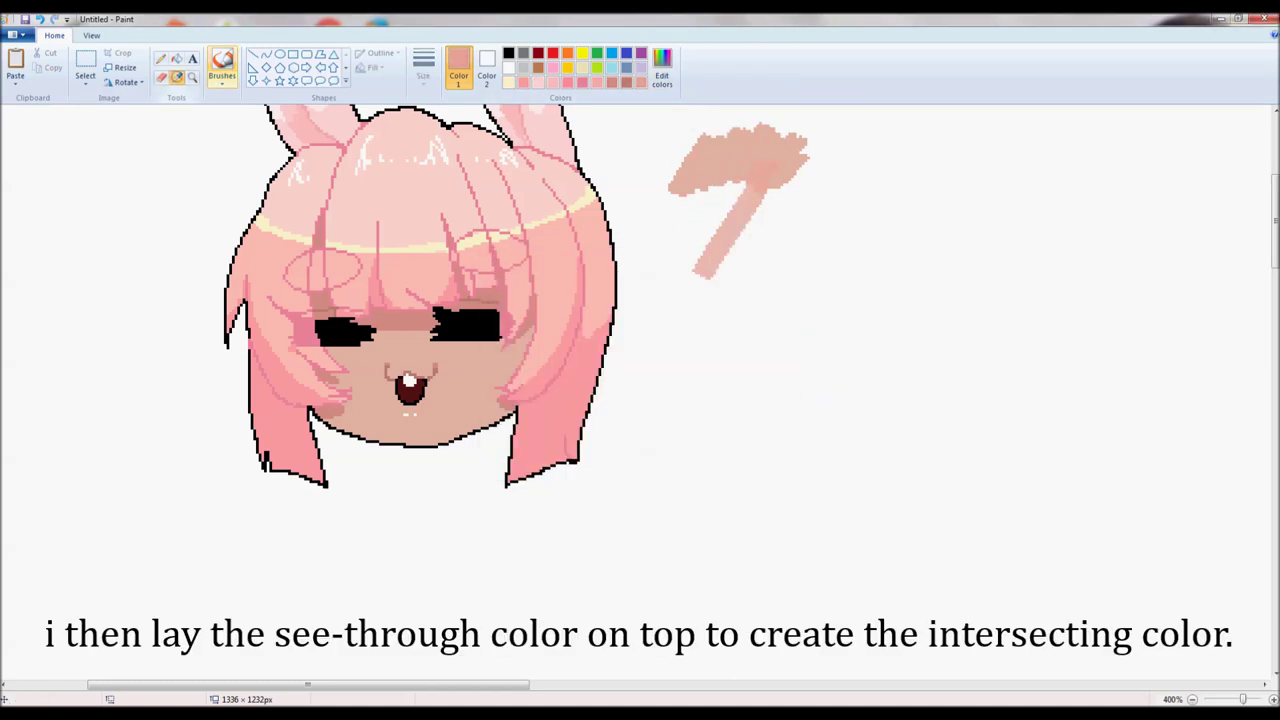
Sample the overlap of the swatch and stroke as Color 2 and paint blush on both cheeks with a larger Eraser, replacing only skin
left_click(176, 77)
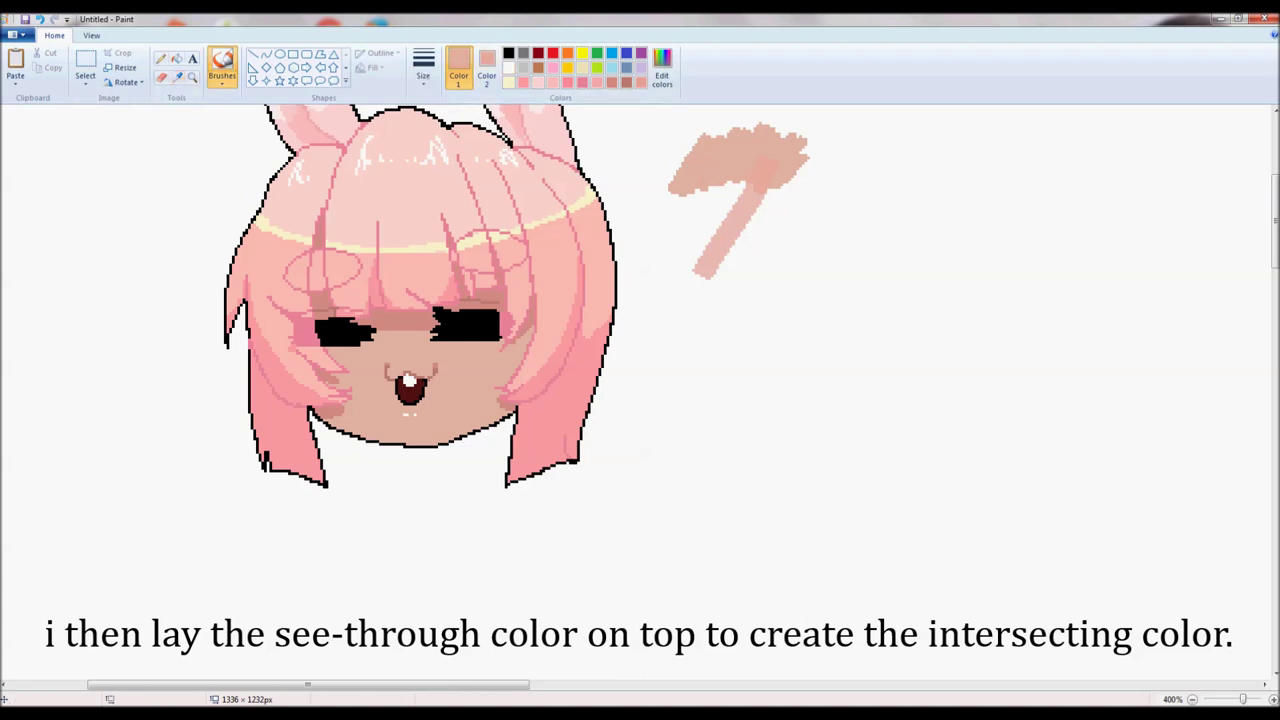
left_click(161, 77)
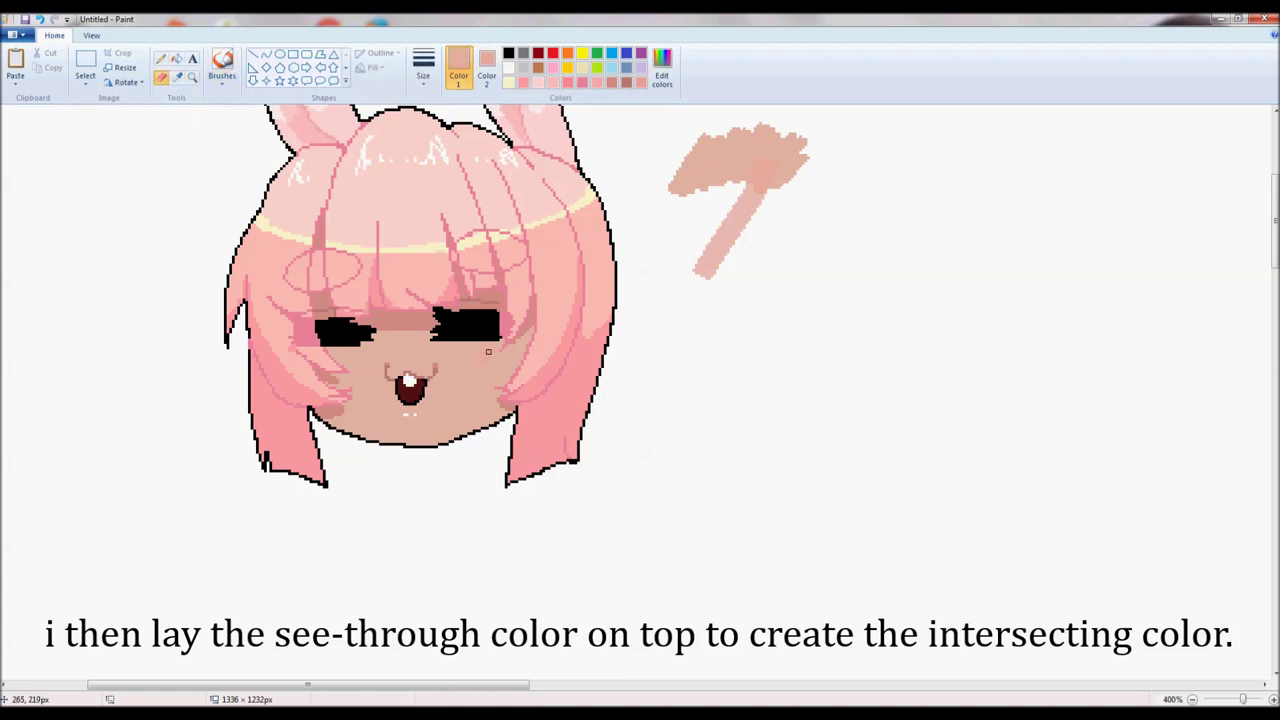
left_click(423, 66)
left_click(455, 160)
left_click_drag(494, 337, 480, 334)
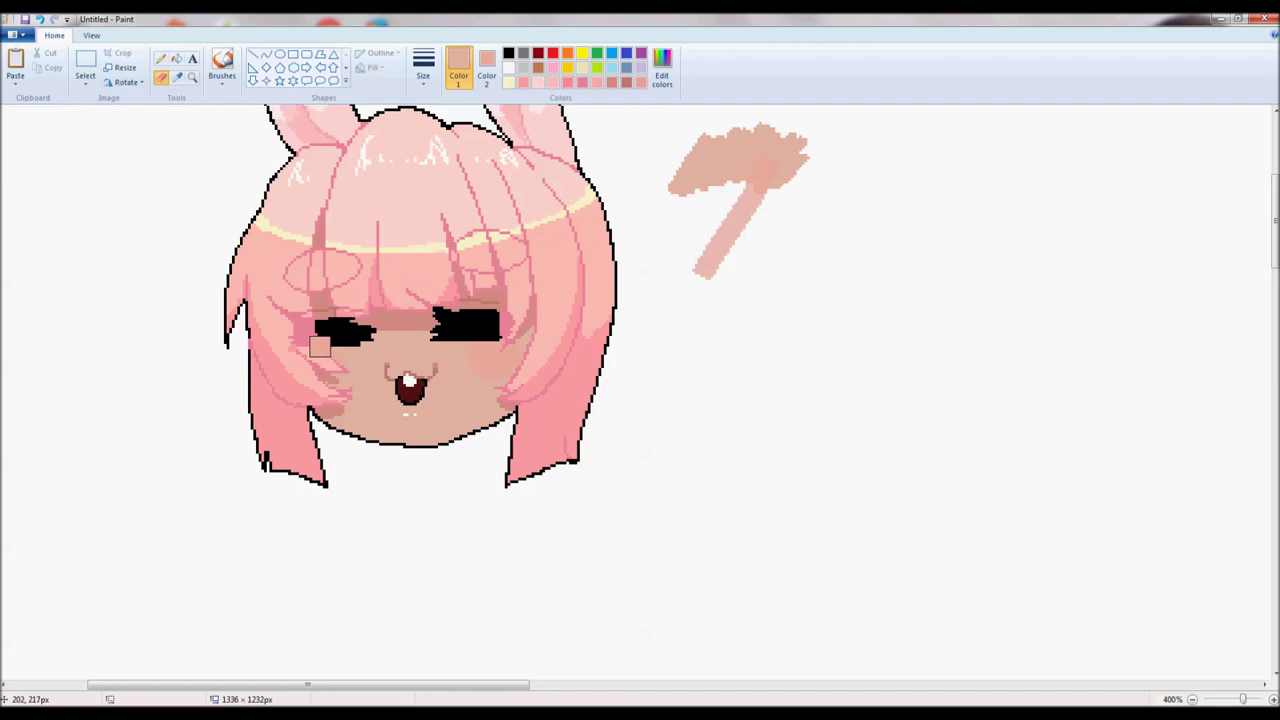
Draw small white highlights inside both black eyes with a thin Pencil
left_click(423, 67)
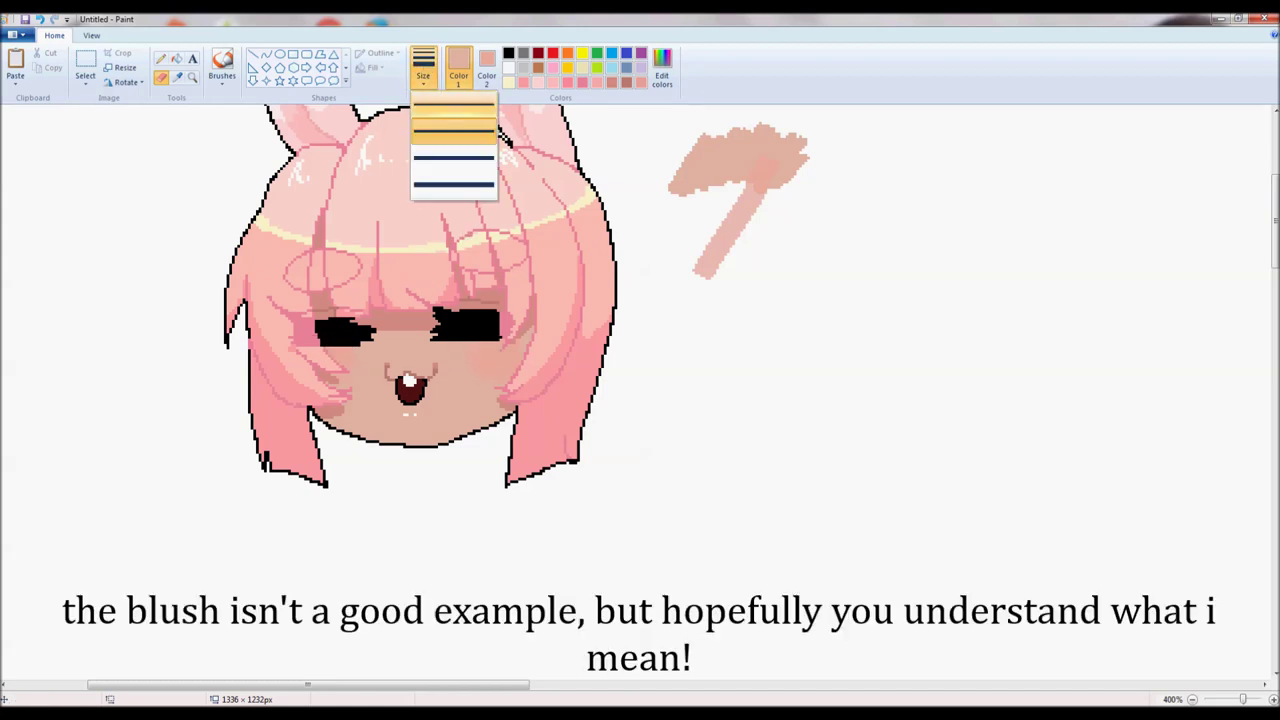
left_click(453, 128)
left_click(161, 58)
left_click(509, 67)
left_click_drag(342, 331, 352, 333)
key("ctrl+z")
left_click(423, 66)
left_click(455, 132)
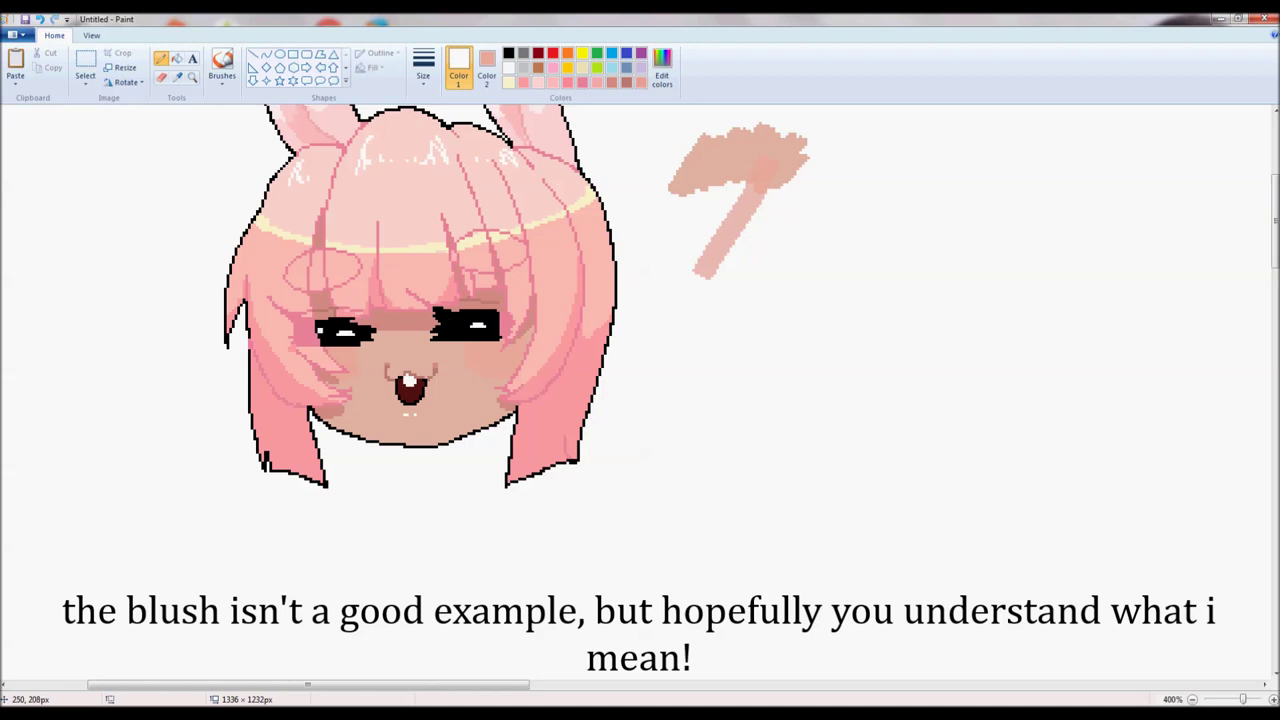
Undo the last white mark and add tiny white sparkles to both cheeks with the thinnest Pencil
key("ctrl+z")
left_click(423, 66)
left_click(455, 117)
left_click(493, 347)
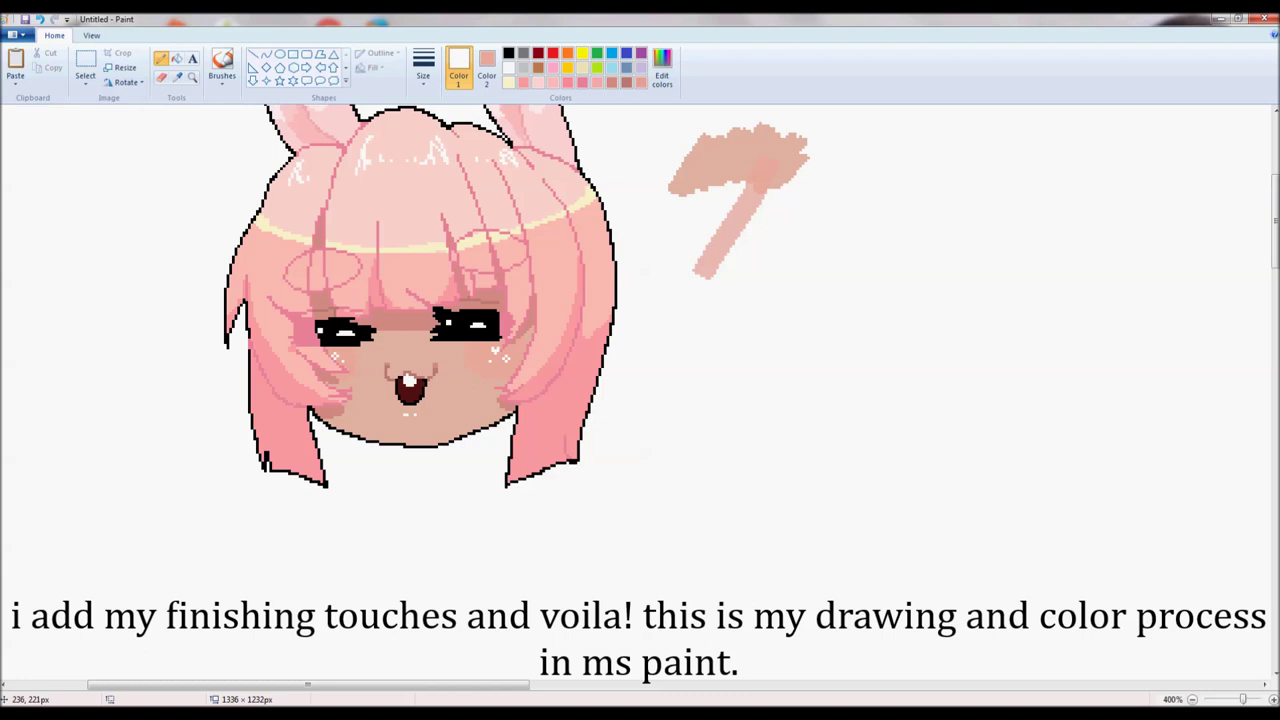
Select the test swatch beside the head, delete it, and make Color 2 the active colour slot
left_click(192, 77)
right_click(290, 240)
left_click_drag(410, 685, 382, 685)
left_click_drag(1275, 225, 1275, 200)
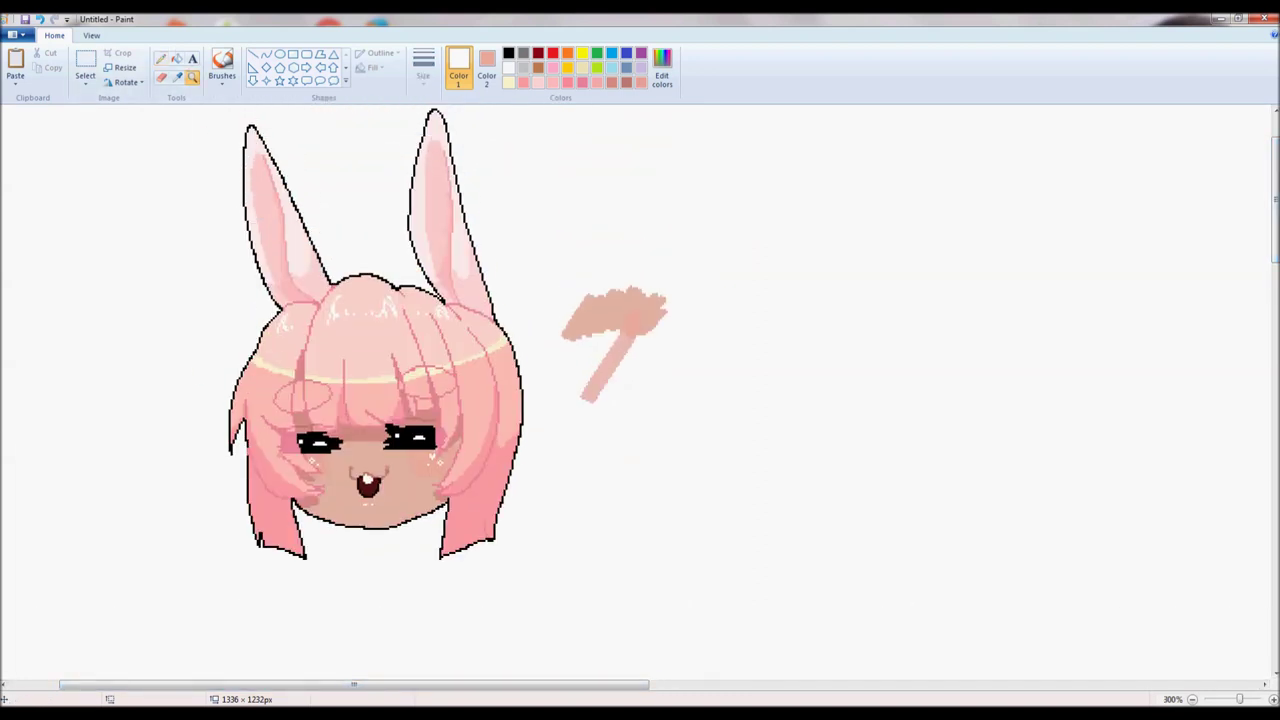
left_click(85, 62)
left_click_drag(545, 246, 687, 416)
right_click(591, 315)
left_click(625, 411)
left_click(487, 66)
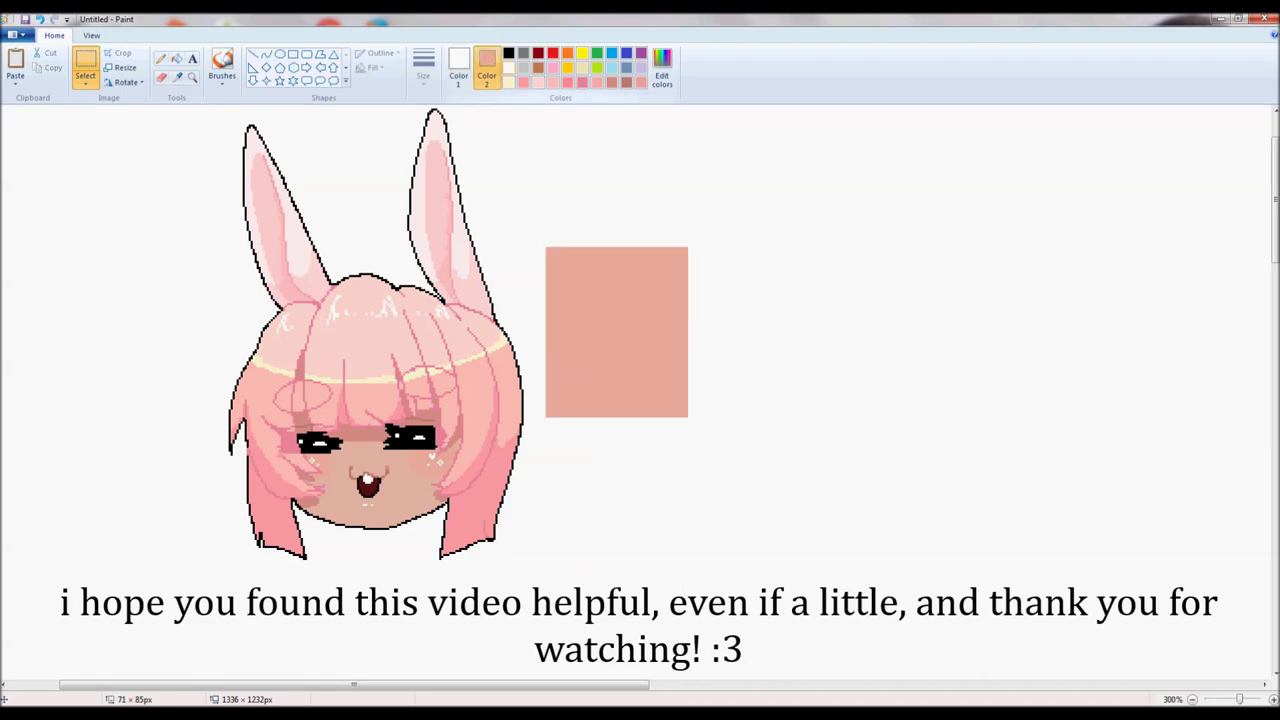